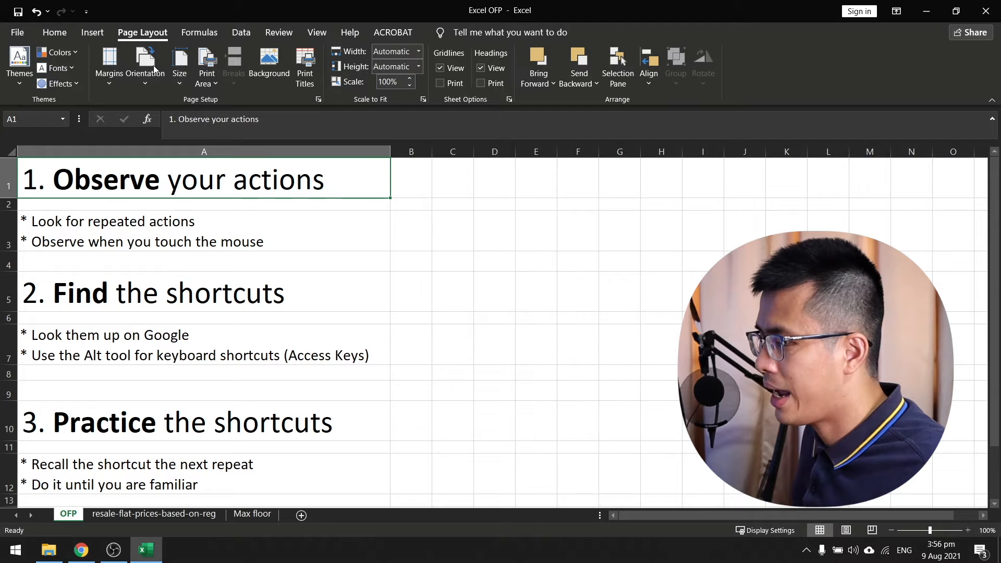
{"action": "left_click", "coordinate": [70, 31]}
{"action": "left_click", "coordinate": [95, 33]}
{"action": "left_click", "coordinate": [142, 27]}
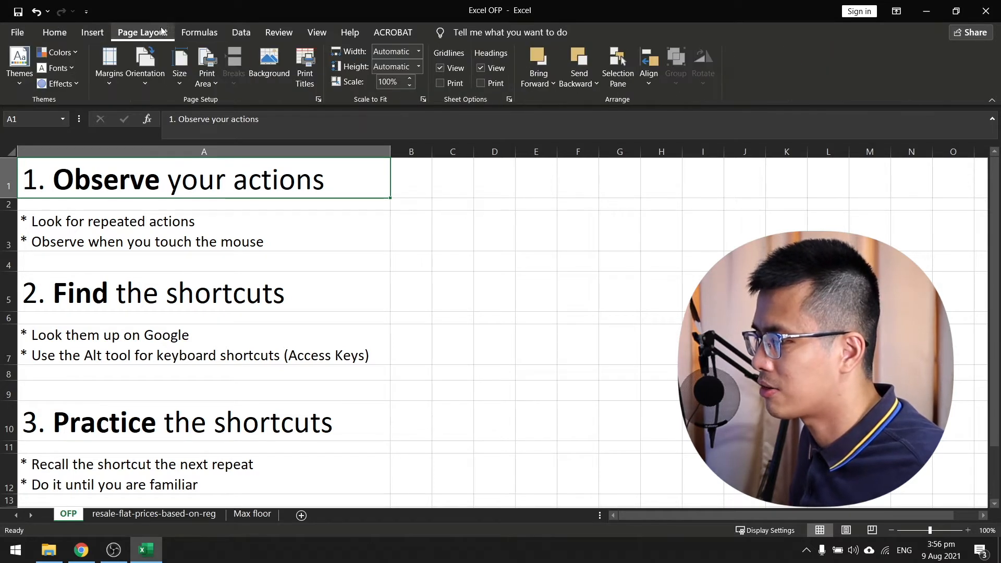
{"action": "left_click", "coordinate": [191, 25]}
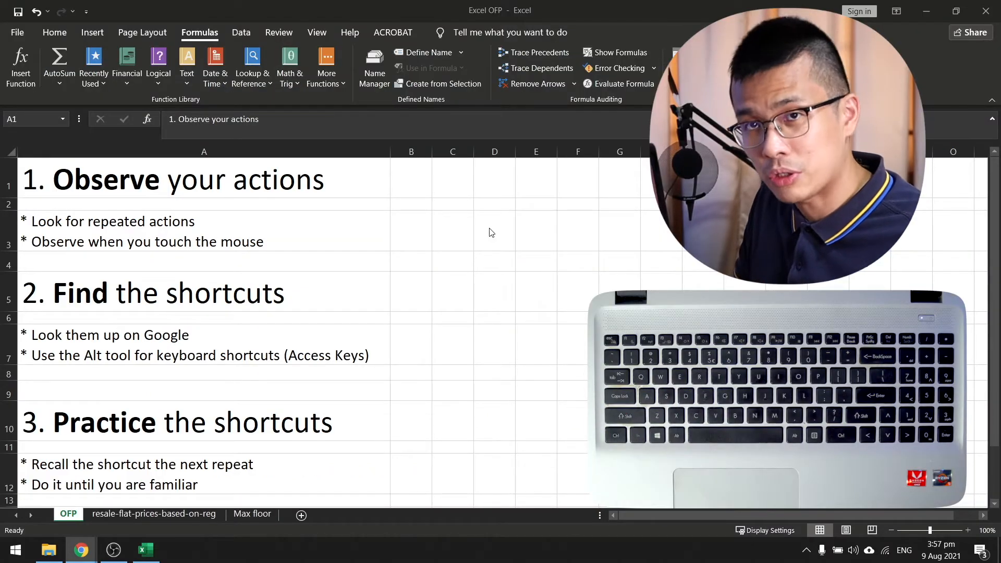
Switch back to the Excel OFP workbook, show the access key hints and bring up the Home commands.
{"action": "key", "text": "alt+Tab"}
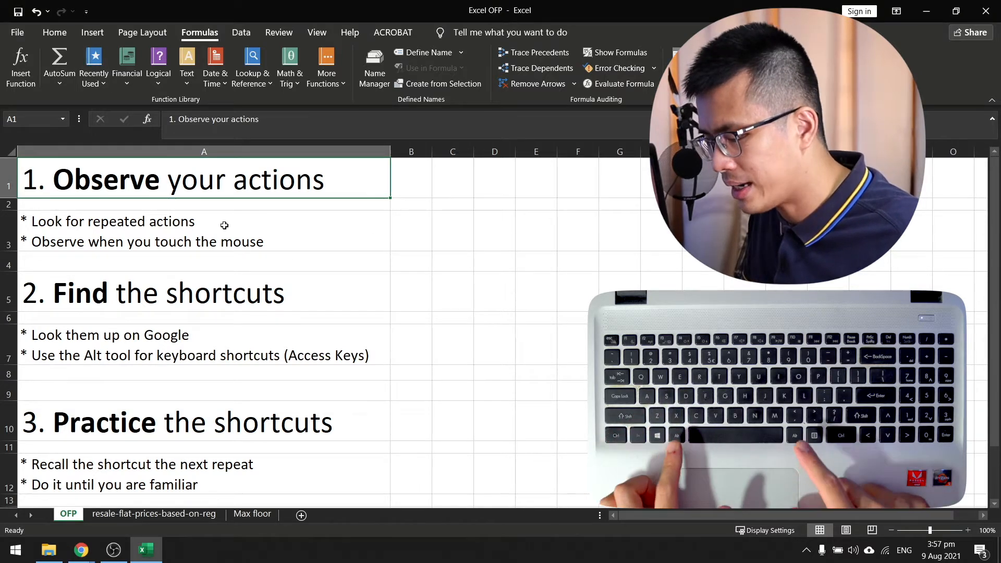
{"action": "key", "text": "alt"}
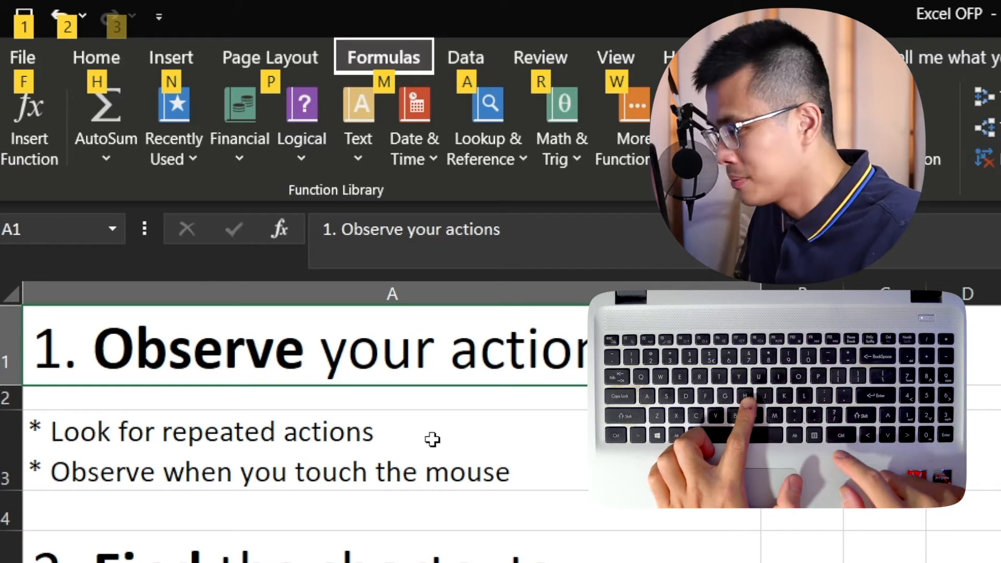
{"action": "key", "text": "h"}
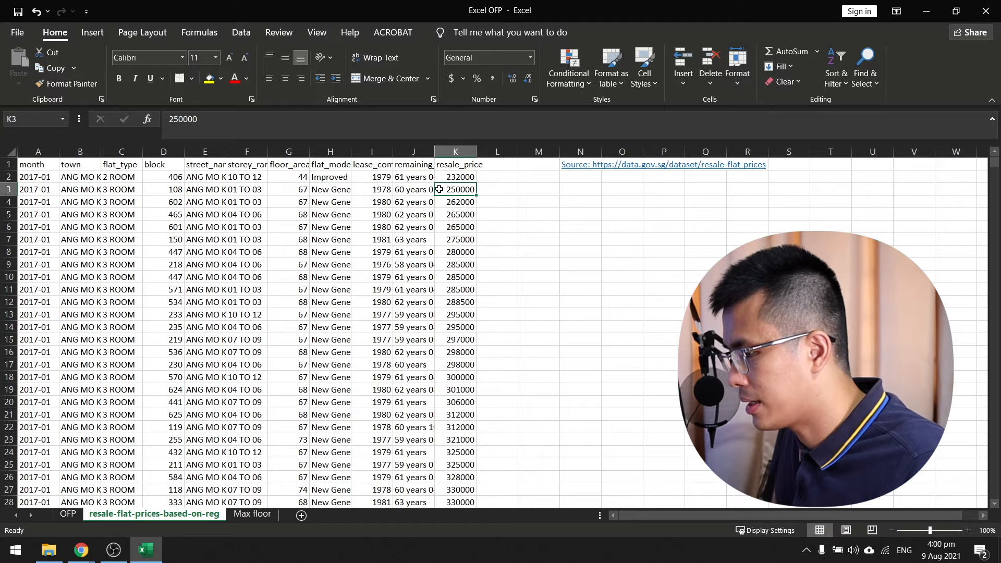
Widen the month and storey_range columns slightly by hand, then select the first floor_area value.
{"action": "key", "text": "ctrl+Up"}
{"action": "key", "text": "Left"}
{"action": "key", "text": "Left"}
{"action": "key", "text": "Left"}
{"action": "key", "text": "Left"}
{"action": "key", "text": "Left"}
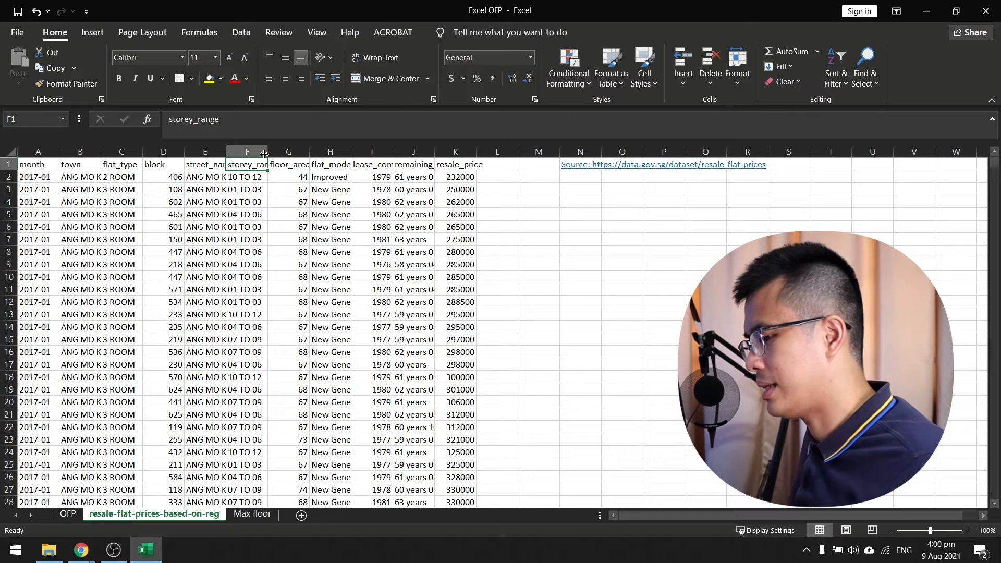
{"action": "left_click_drag", "start_coordinate": [59, 152], "coordinate": [62, 152]}
{"action": "left_click_drag", "start_coordinate": [271, 152], "coordinate": [279, 151]}
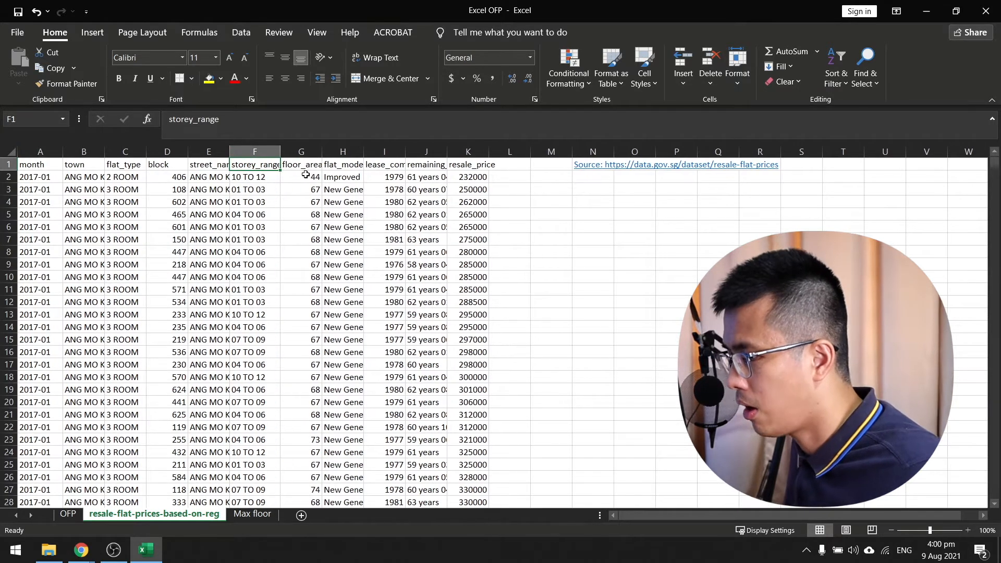
{"action": "left_click", "coordinate": [304, 175]}
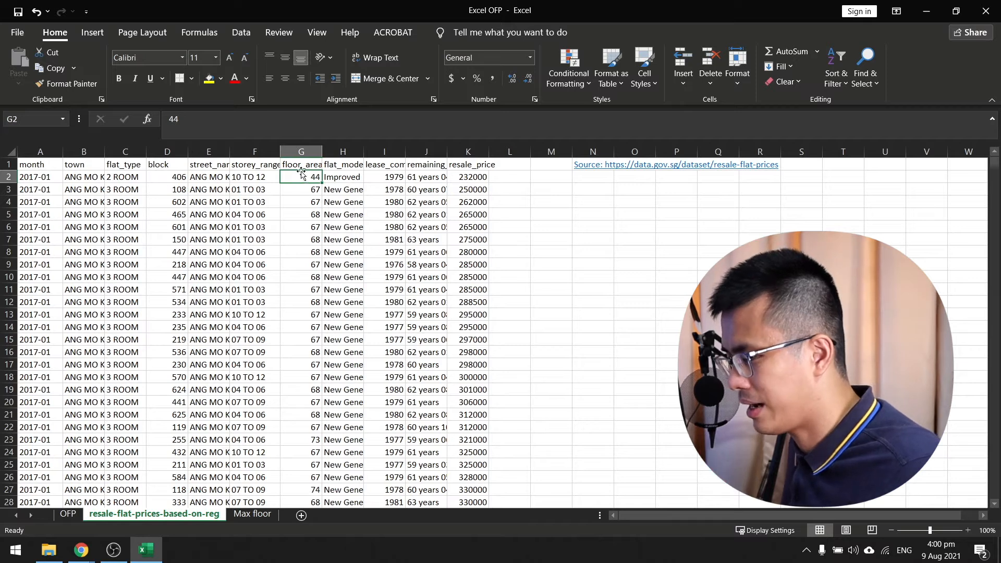
AutoFit the column widths for the range A1:K8 and undo the change.
{"action": "left_click_drag", "start_coordinate": [45, 165], "coordinate": [487, 255]}
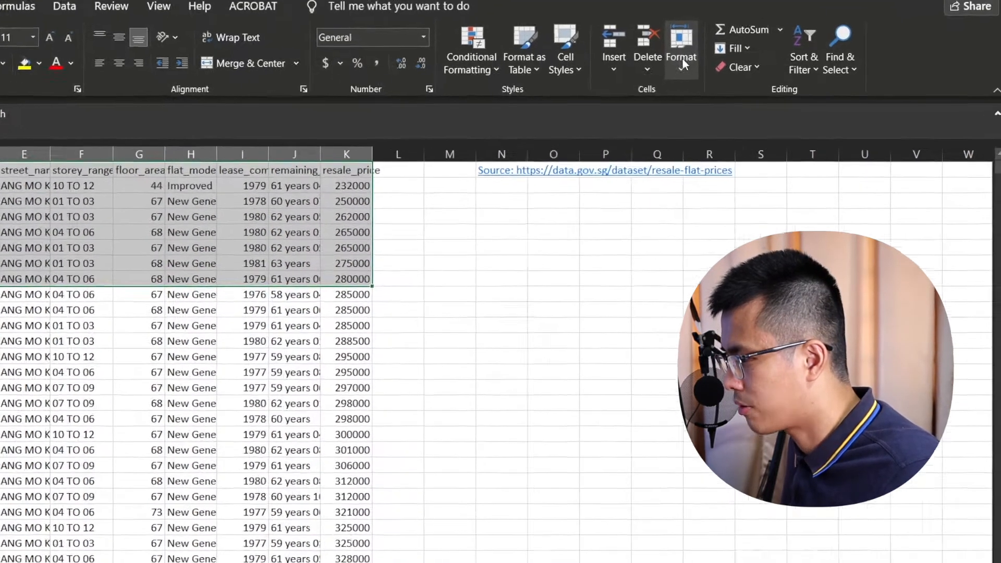
{"action": "left_click", "coordinate": [737, 77]}
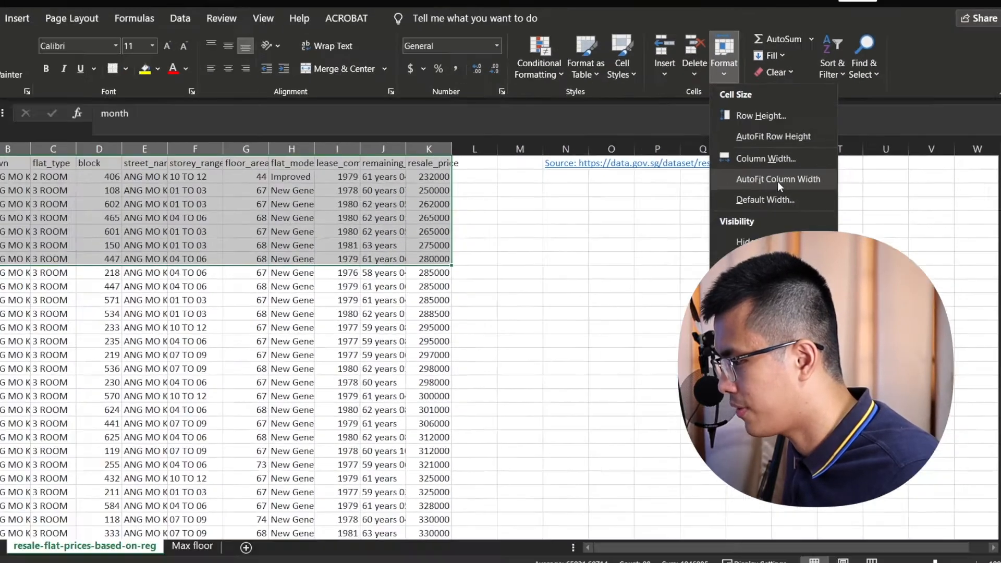
{"action": "left_click", "coordinate": [576, 224]}
{"action": "key", "text": "ctrl+z"}
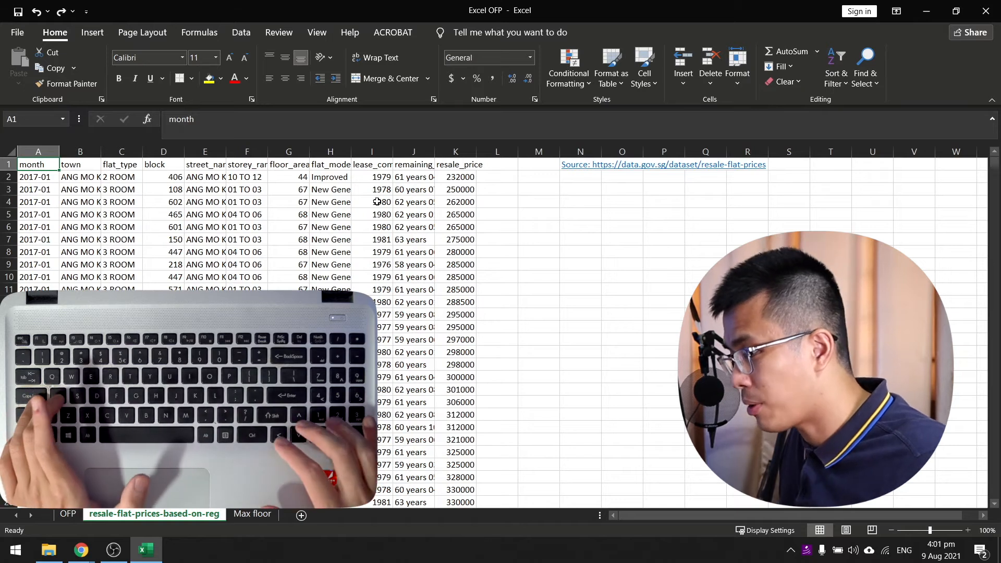
{"action": "key", "text": "Right"}
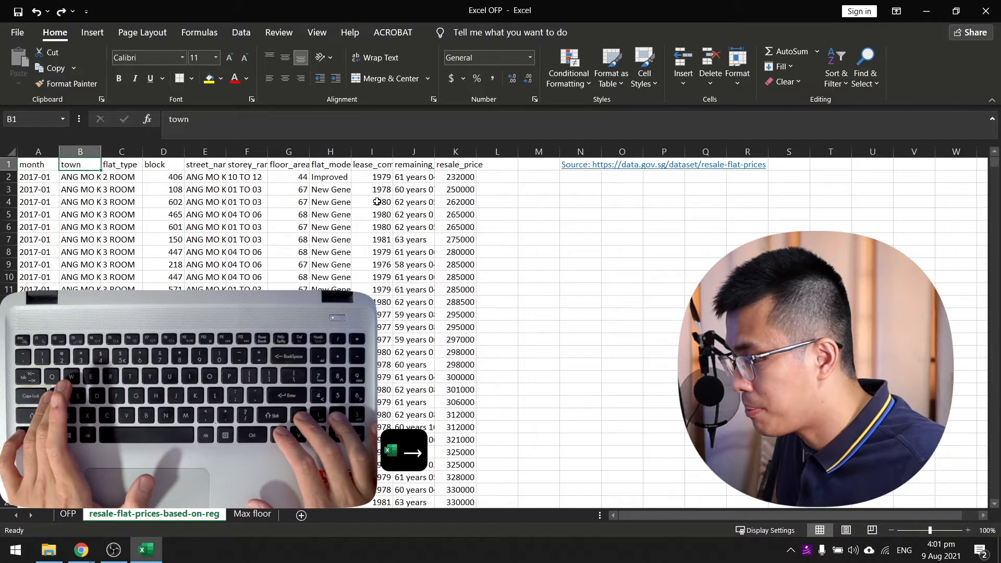
{"action": "key", "text": "Up"}
{"action": "key", "text": "Right"}
{"action": "key", "text": "Down"}
{"action": "key", "text": "Up"}
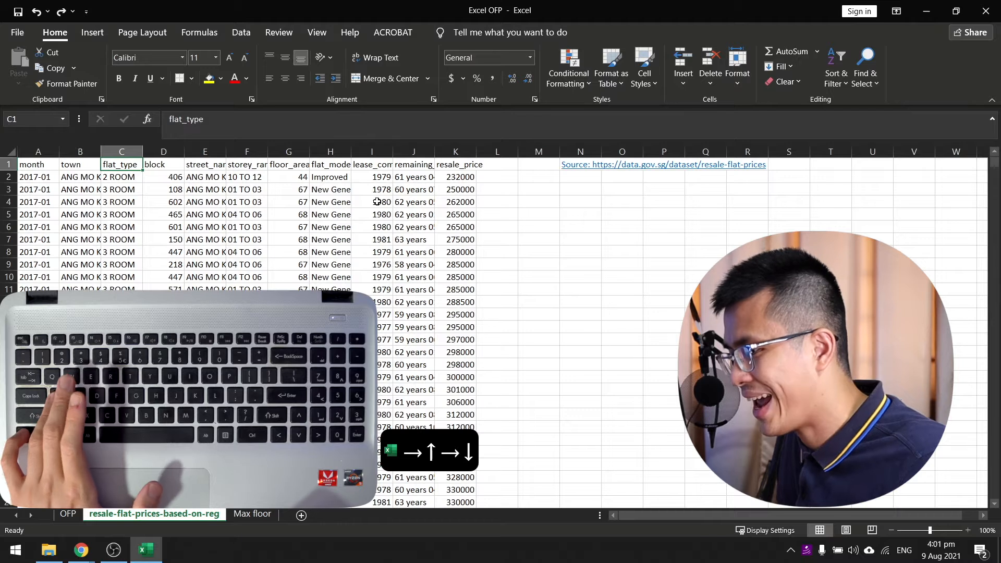
Select the entire resale price table, AutoFit its column widths and return to the flat_type header cell.
{"action": "key", "text": "ctrl+a"}
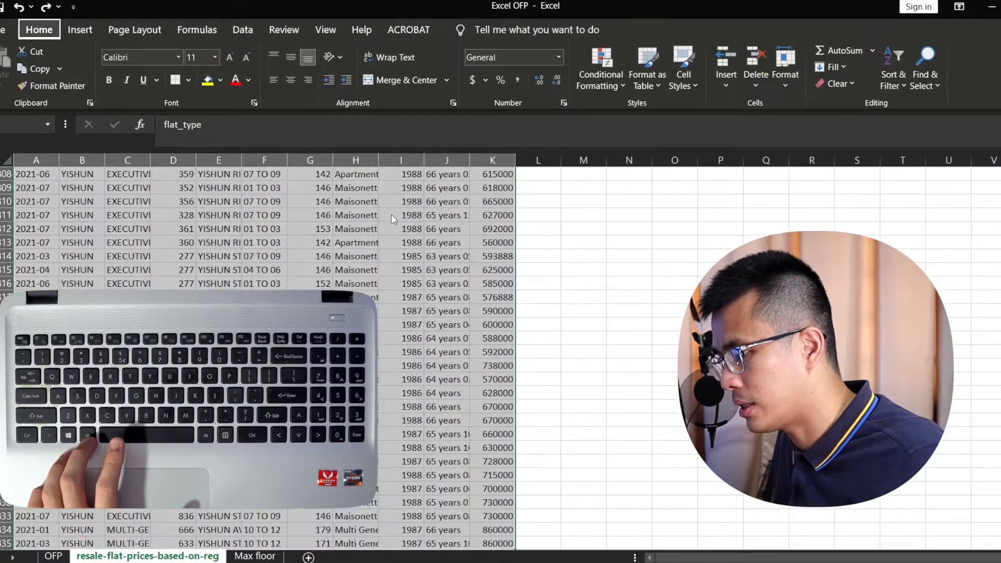
{"action": "key", "text": "alt"}
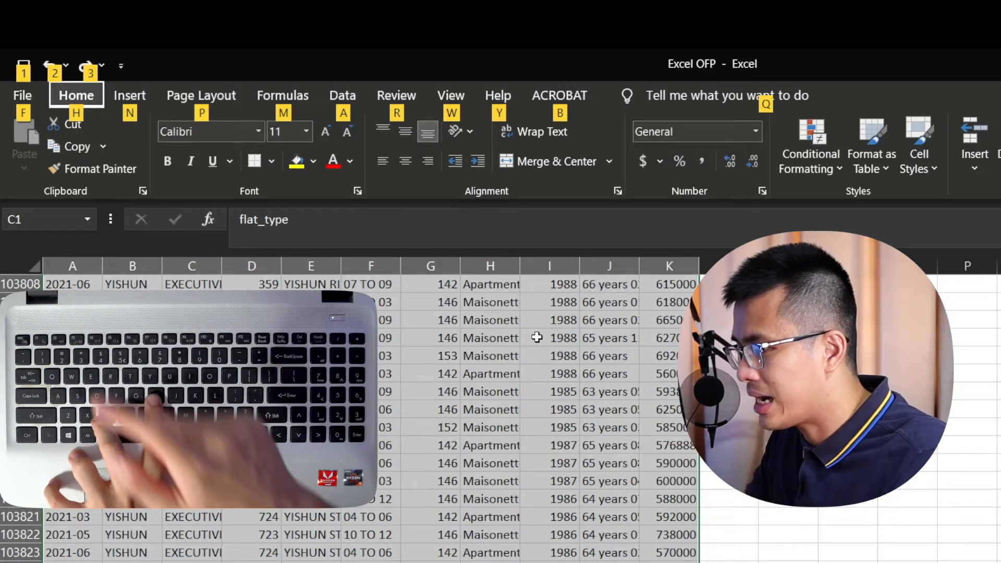
{"action": "key", "text": "h"}
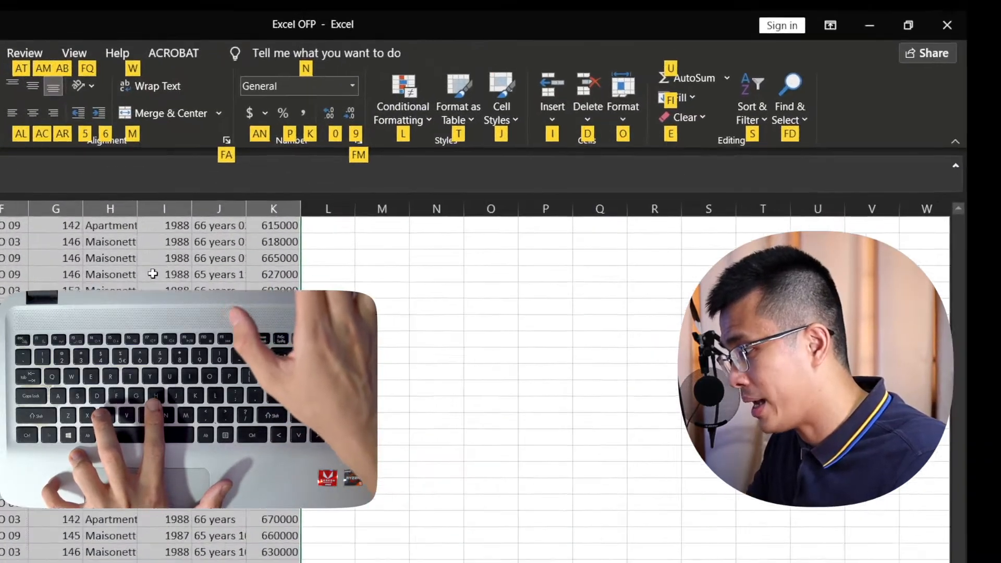
{"action": "key", "text": "o"}
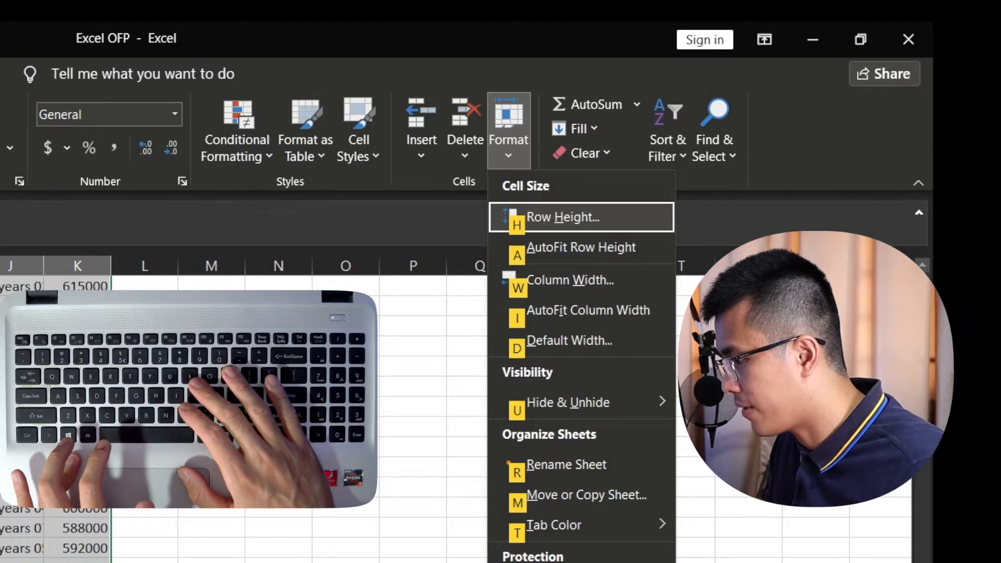
{"action": "key", "text": "i"}
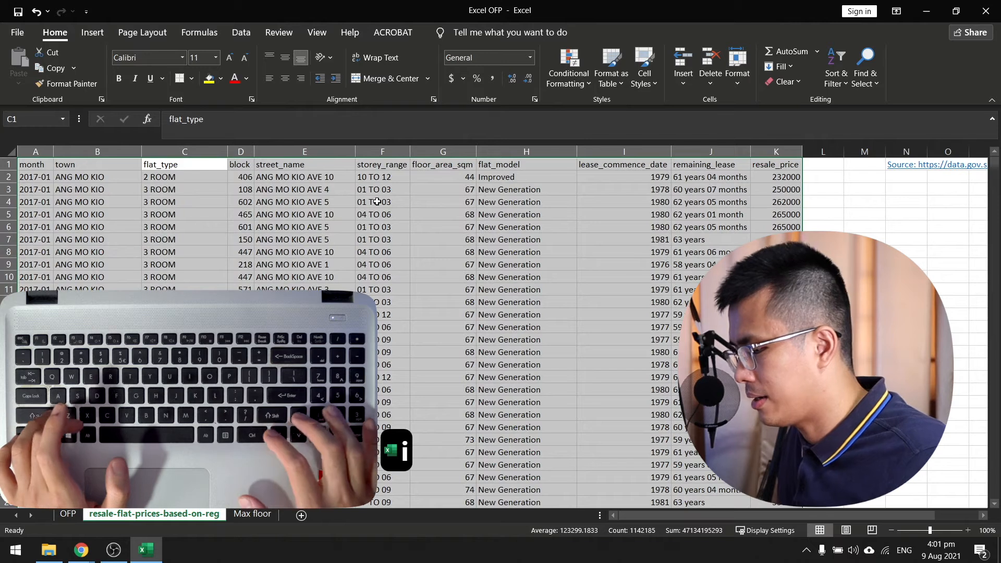
{"action": "key", "text": "Up"}
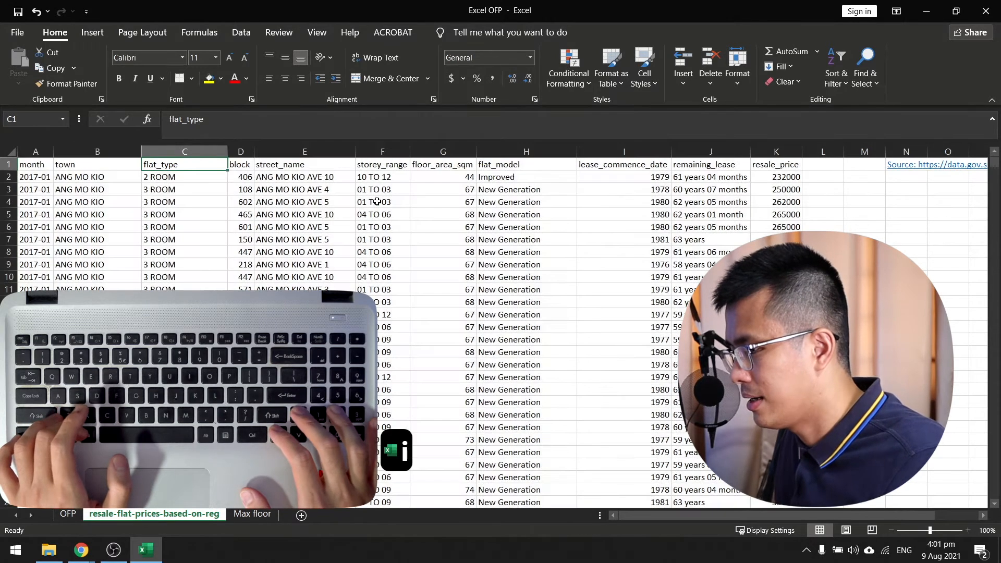
Undo the column AutoFit and apply it again to the whole resale price table.
{"action": "key", "text": "ctrl+z"}
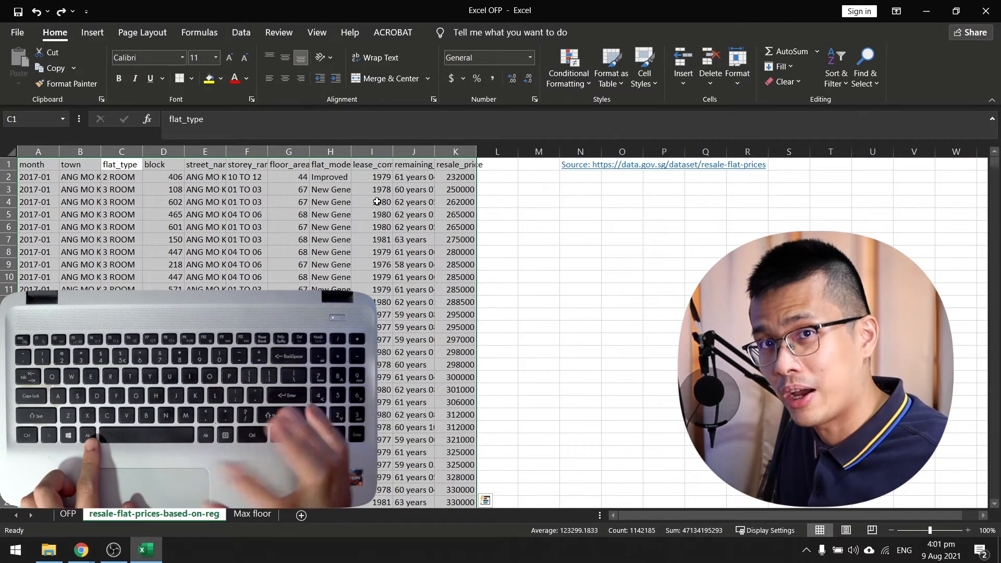
{"action": "key", "text": "alt+h"}
{"action": "key", "text": "o"}
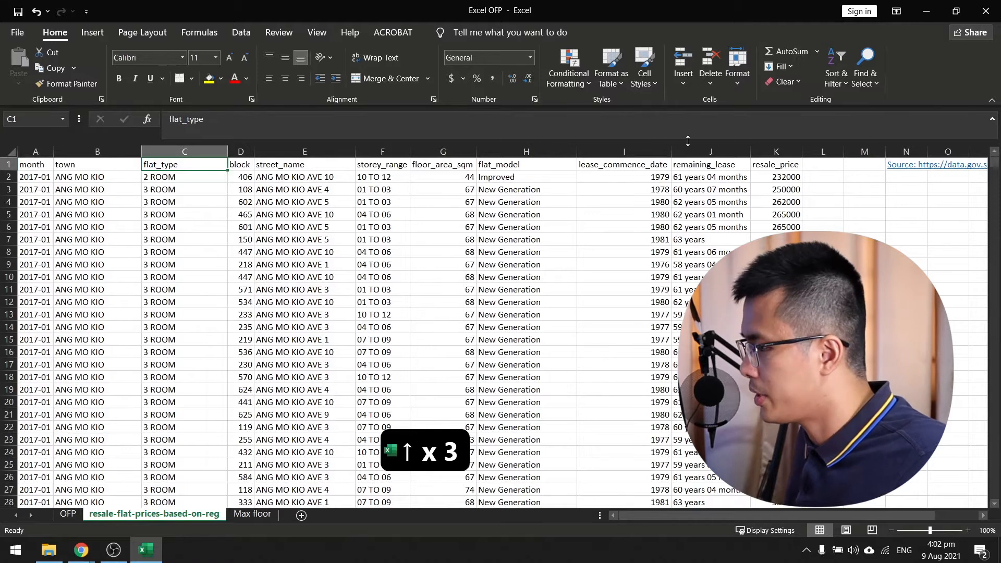
Look through the first few hundred rows of the resale price data and return to its header row.
{"action": "scroll", "coordinate": [550, 203], "scroll_direction": "down", "scroll_amount": 20}
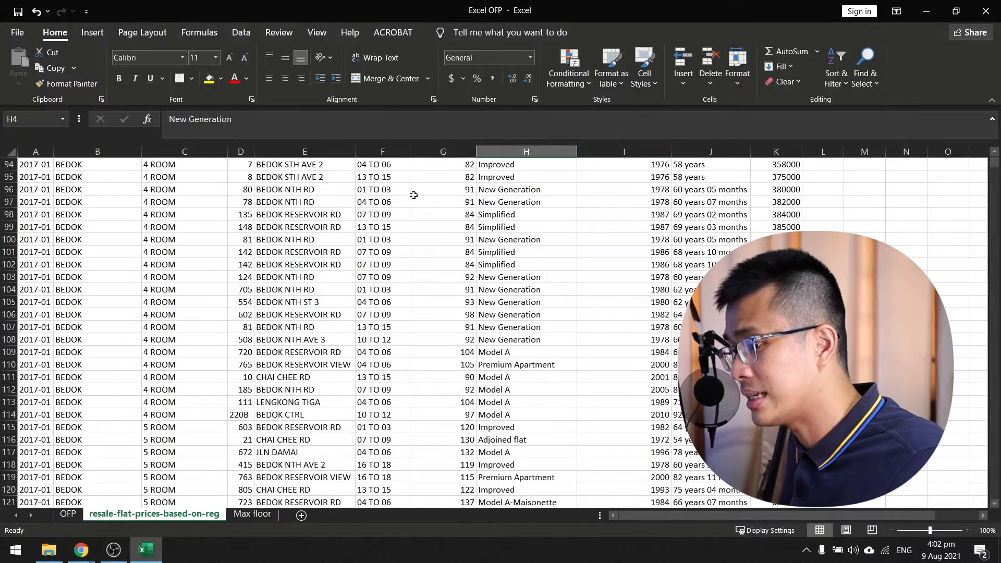
{"action": "scroll", "coordinate": [416, 194], "scroll_direction": "down", "scroll_amount": 20}
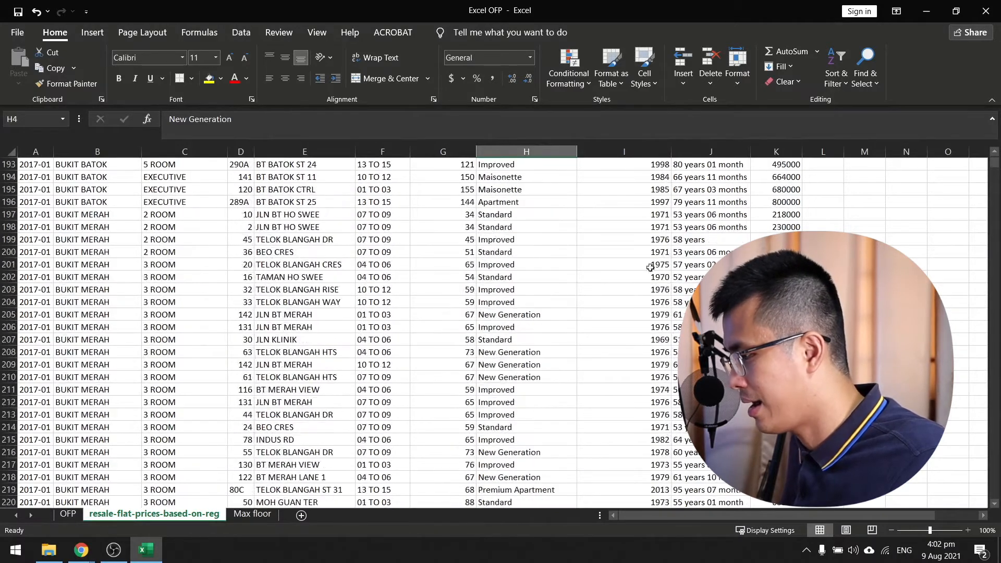
{"action": "scroll", "coordinate": [600, 277], "scroll_direction": "down", "scroll_amount": 20}
{"action": "scroll", "coordinate": [716, 251], "scroll_direction": "up", "scroll_amount": 20}
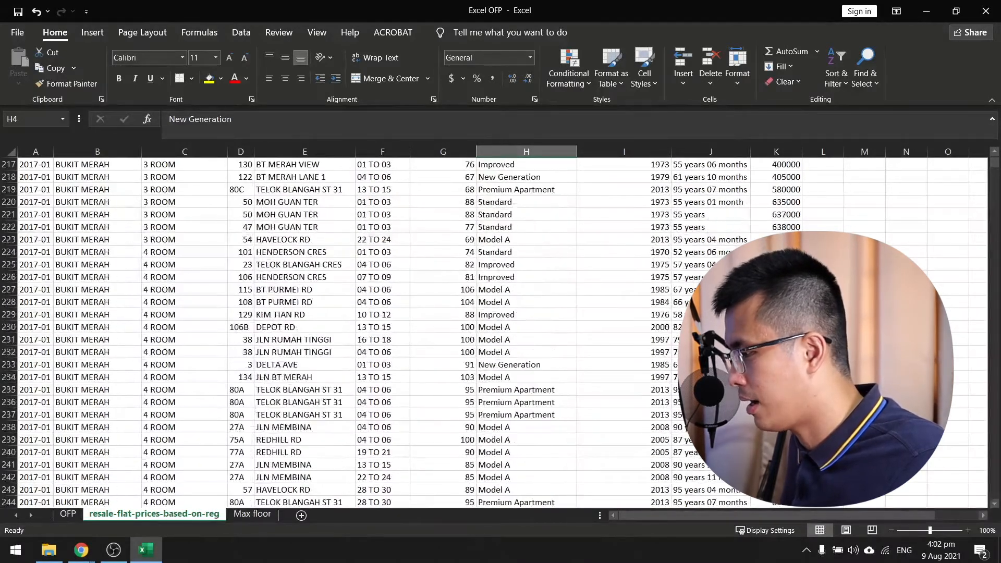
{"action": "mouse_move", "coordinate": [994, 167]}
{"action": "left_mouse_down"}
{"action": "mouse_move", "coordinate": [993, 354]}
{"action": "mouse_move", "coordinate": [987, 151]}
{"action": "left_mouse_up"}
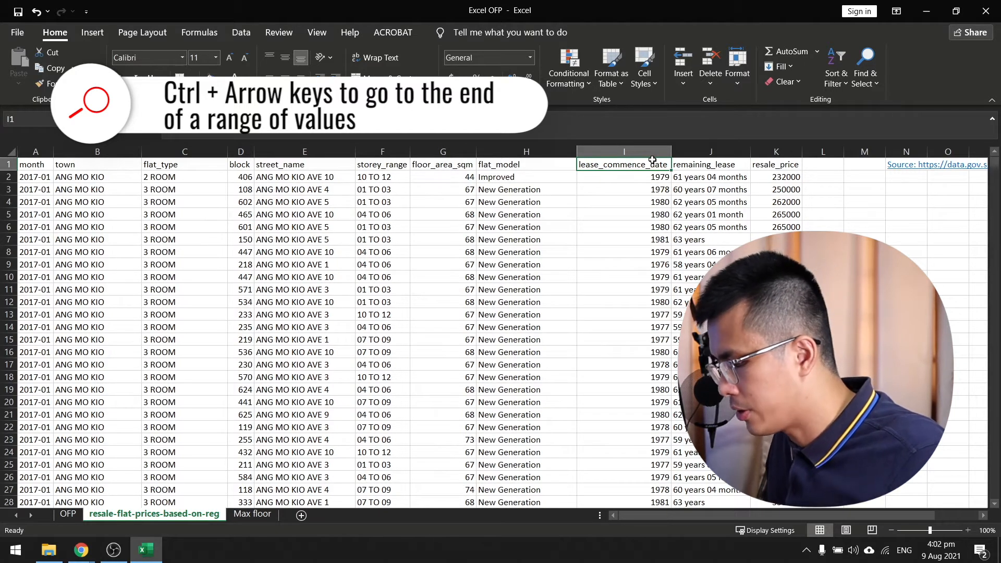
Jump to the last filled row of the lease_commence_date column and check the rows just below it.
{"action": "key", "text": "ctrl+Down"}
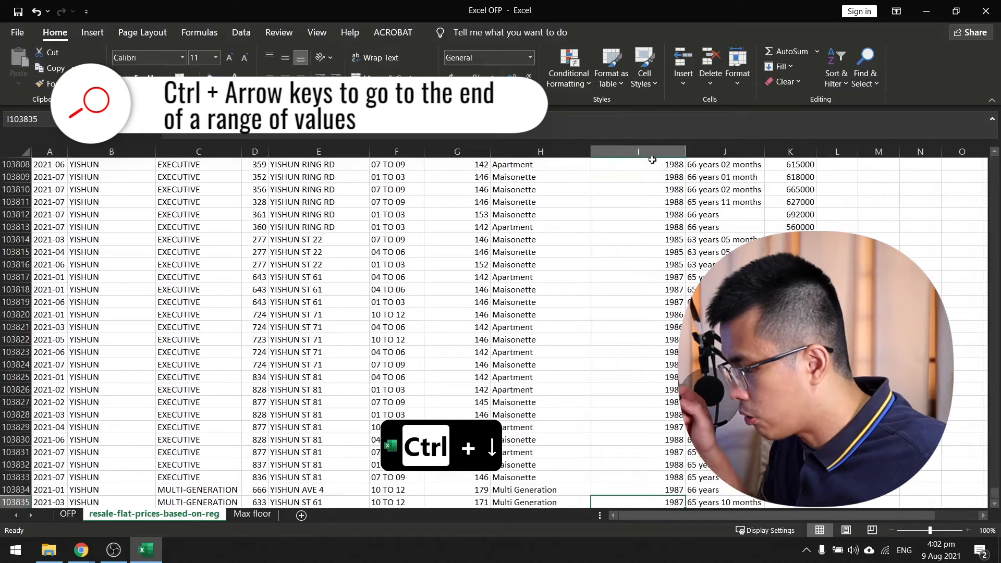
{"action": "key", "text": "Down"}
{"action": "key", "text": "Down"}
{"action": "key", "text": "Down"}
{"action": "key", "text": "Up"}
{"action": "key", "text": "Up"}
{"action": "key", "text": "Up"}
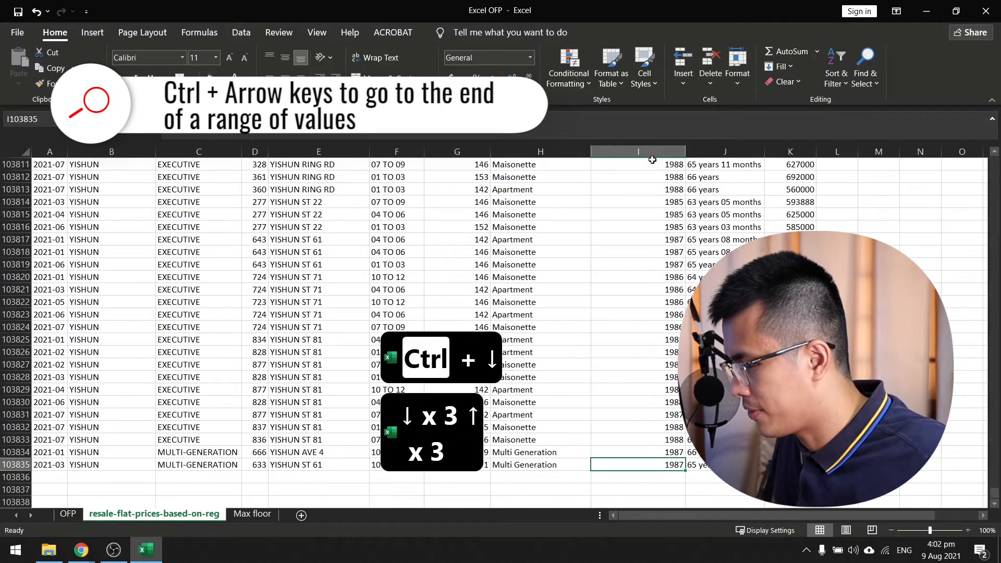
Jump to the first and last columns of the final data row, then up to the resale_price header.
{"action": "key", "text": "Right"}
{"action": "key", "text": "ctrl+Left"}
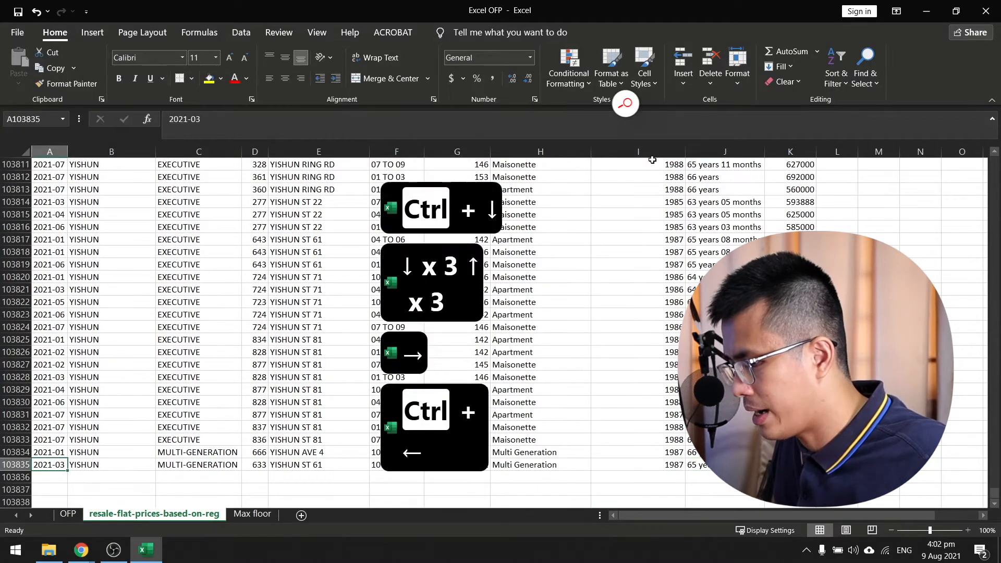
{"action": "key", "text": "ctrl+Right"}
{"action": "key", "text": "Up"}
{"action": "key", "text": "Up"}
{"action": "key", "text": "ctrl+Up"}
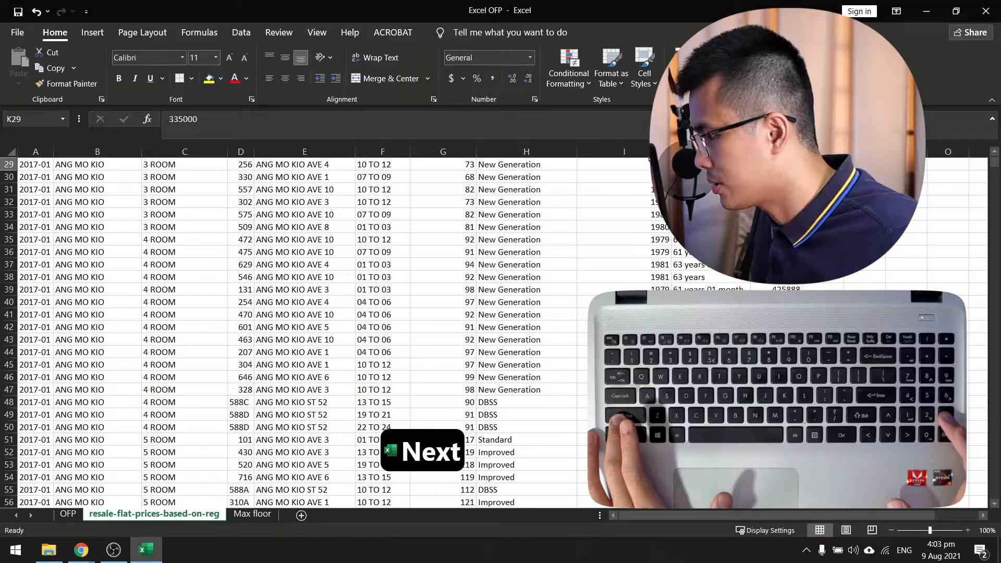
Page down through the resale price rows screen by screen, starting from the resale_price column header.
{"action": "key", "text": "Page_Down"}
{"action": "key", "text": "Page_Down"}
{"action": "key", "text": "Page_Down"}
{"action": "key", "text": "Page_Down"}
{"action": "key", "text": "Page_Down"}
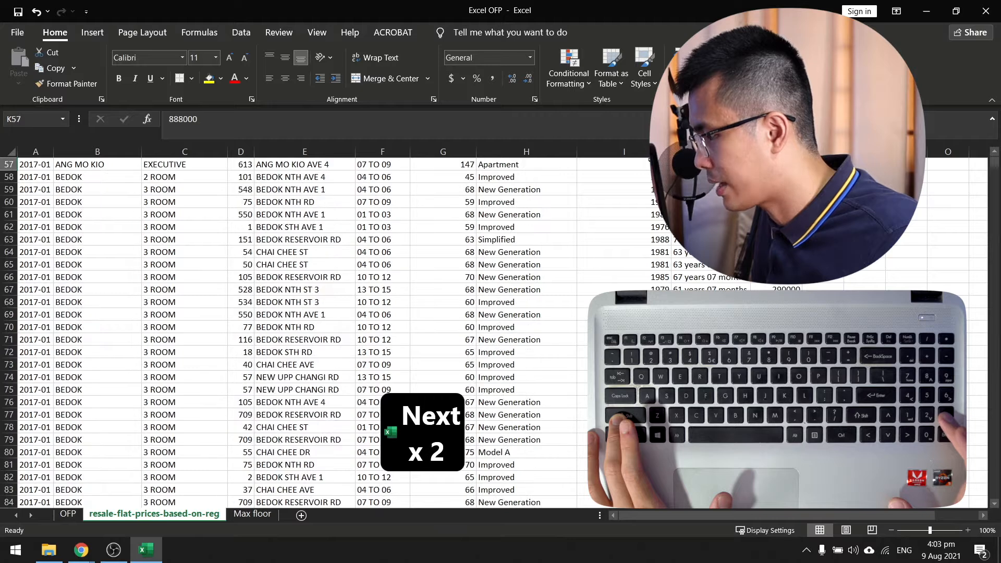
{"action": "key", "text": "Page_Down"}
{"action": "key", "text": "Page_Down"}
{"action": "key", "text": "Page_Down"}
{"action": "key", "text": "Page_Down"}
{"action": "key", "text": "Page_Down"}
{"action": "key", "text": "Page_Down"}
{"action": "key", "text": "Page_Down"}
{"action": "key", "text": "Page_Down"}
{"action": "key", "text": "Page_Down"}
{"action": "key", "text": "Page_Down"}
{"action": "key", "text": "Page_Down"}
{"action": "key", "text": "Page_Down"}
{"action": "key", "text": "Page_Down"}
{"action": "key", "text": "Page_Down"}
{"action": "key", "text": "Page_Down"}
{"action": "key", "text": "Page_Down"}
{"action": "key", "text": "Page_Down"}
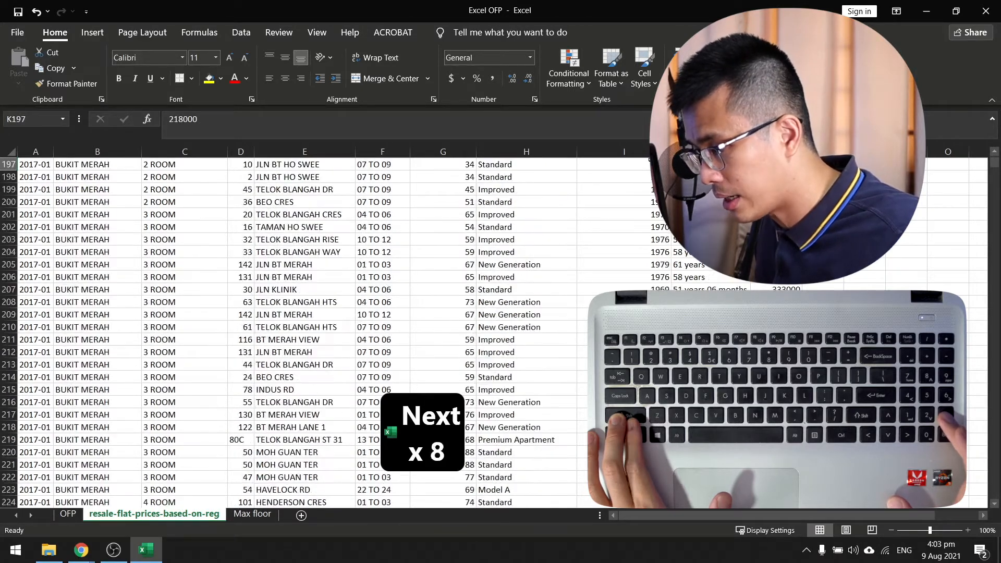
{"action": "key", "text": "Page_Down"}
{"action": "key", "text": "Page_Down"}
{"action": "key", "text": "Page_Down"}
{"action": "key", "text": "Page_Down"}
{"action": "key", "text": "Page_Down"}
{"action": "key", "text": "Page_Down"}
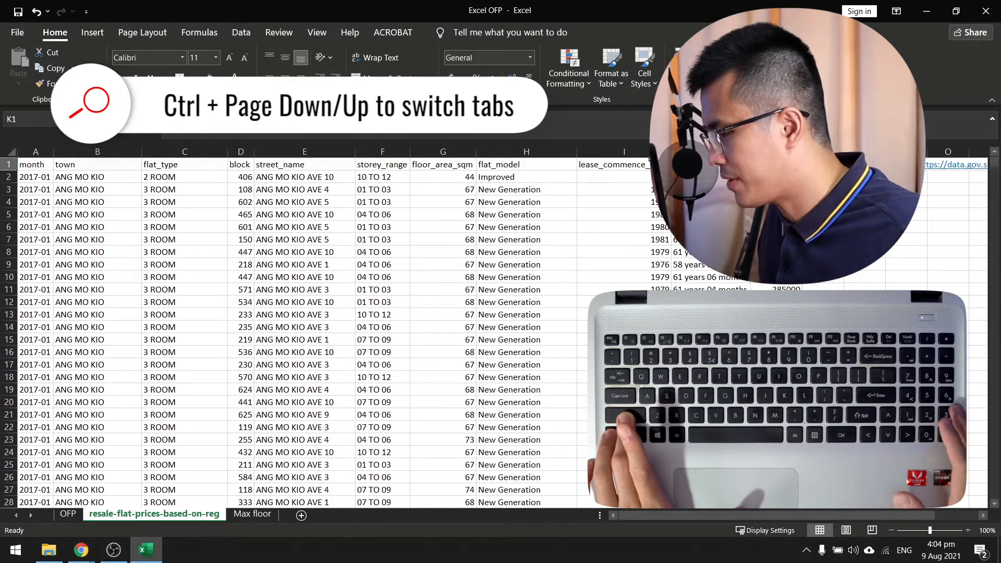
Switch to the Max floor sheet and back to resale-flat-prices-based-on-reg, twice.
{"action": "key", "text": "ctrl+Page_Down"}
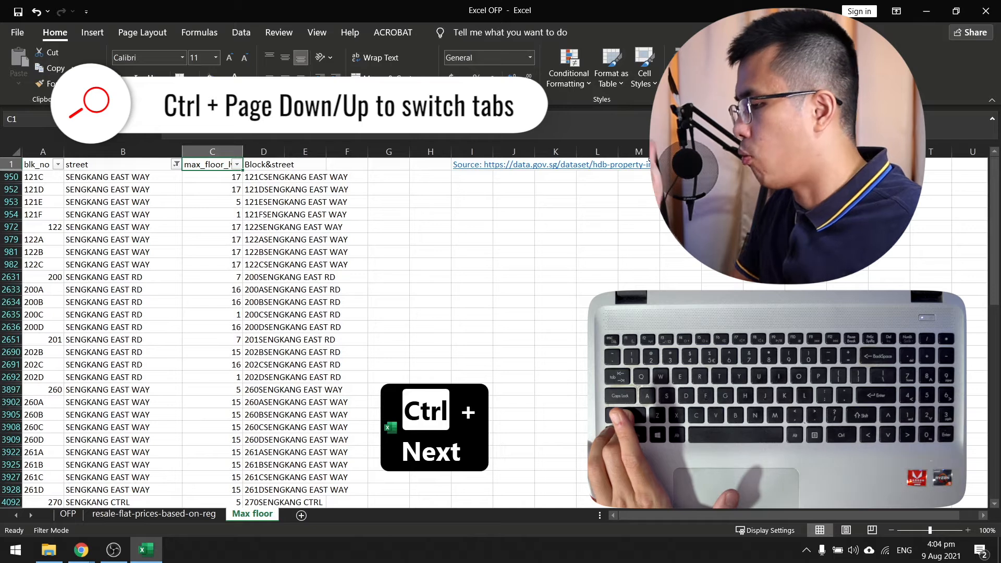
{"action": "key", "text": "ctrl+Page_Up"}
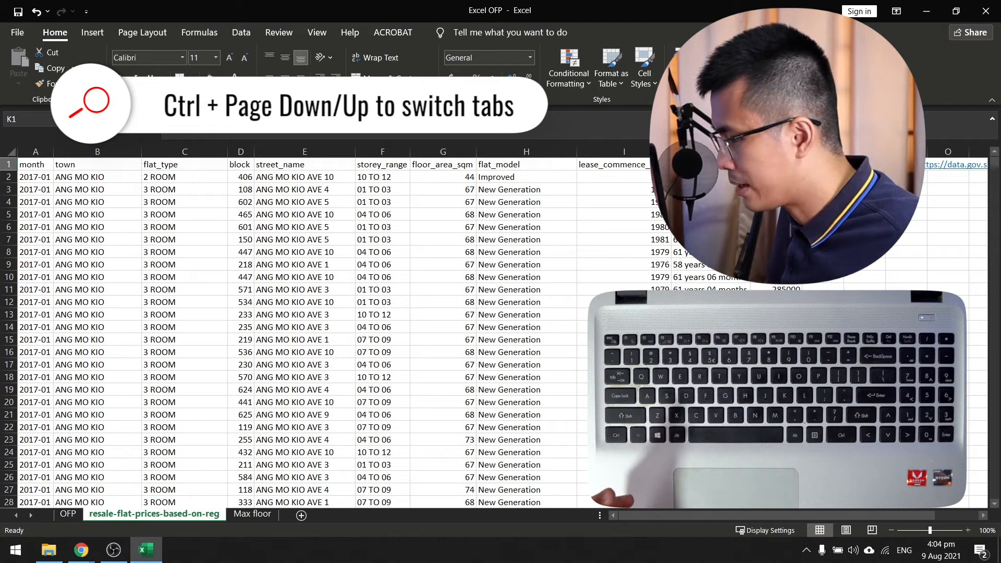
{"action": "left_click", "coordinate": [243, 516]}
{"action": "left_click", "coordinate": [131, 515]}
Alternate between the OFP and resale-flat-prices-based-on-reg sheets, ending on the resale price sheet.
{"action": "key", "text": "ctrl+Page_Up"}
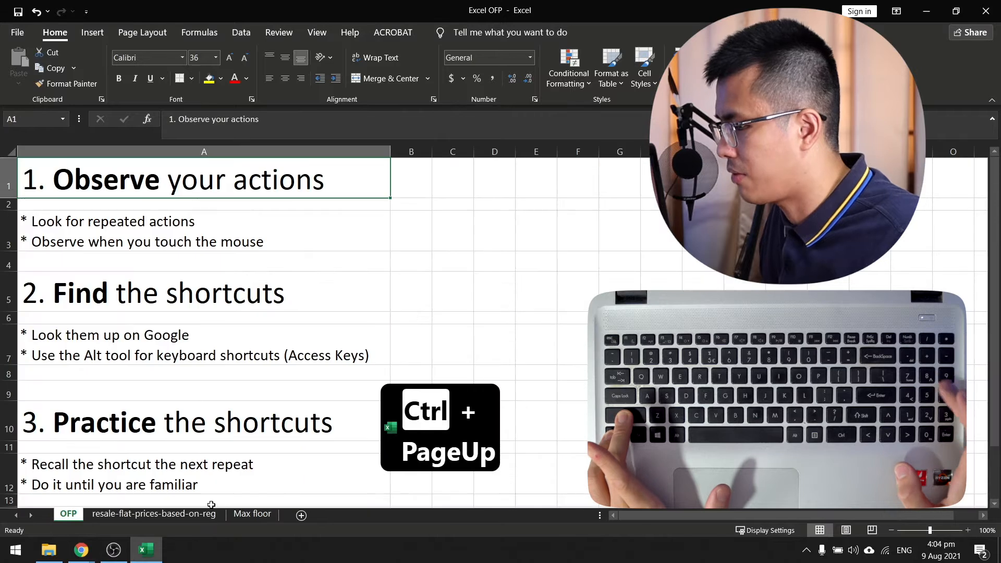
{"action": "key", "text": "ctrl+Page_Down"}
{"action": "key", "text": "ctrl+Page_Up"}
{"action": "key", "text": "ctrl+Page_Down"}
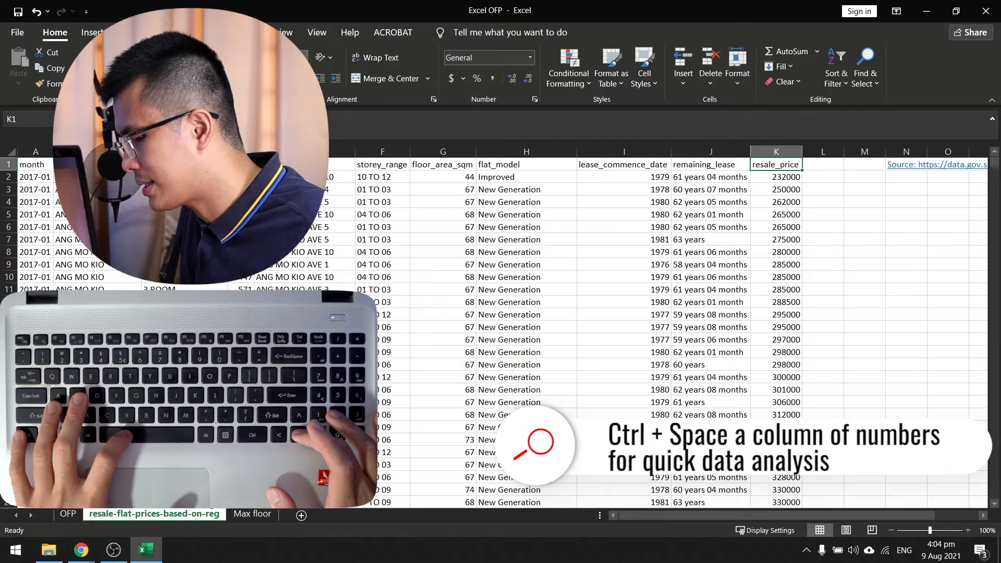
Select the entire resale_price column.
{"action": "key", "text": "ctrl+space"}
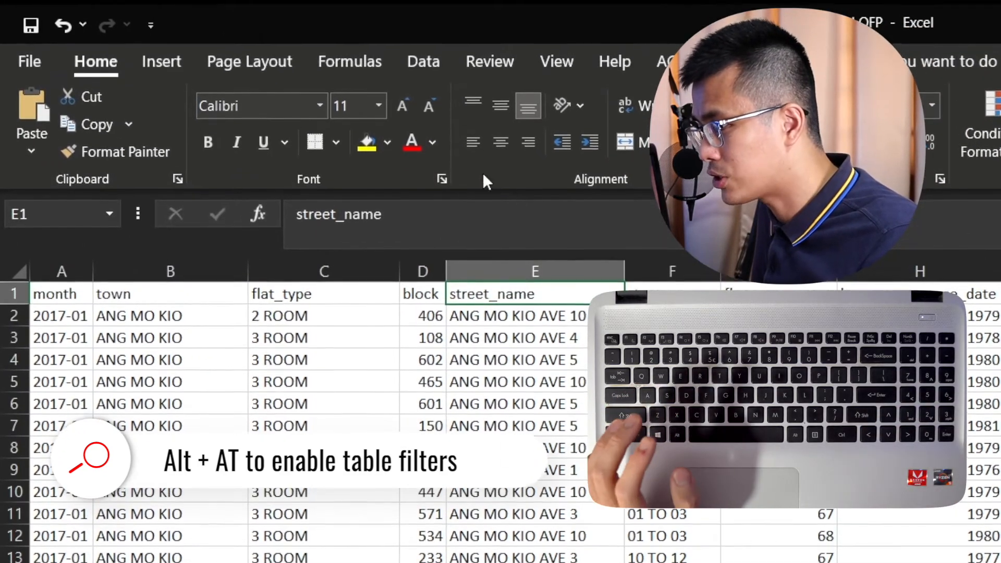
Toggle the header-row filters on and off several times, ending with the filters turned on.
{"action": "left_click", "coordinate": [438, 67]}
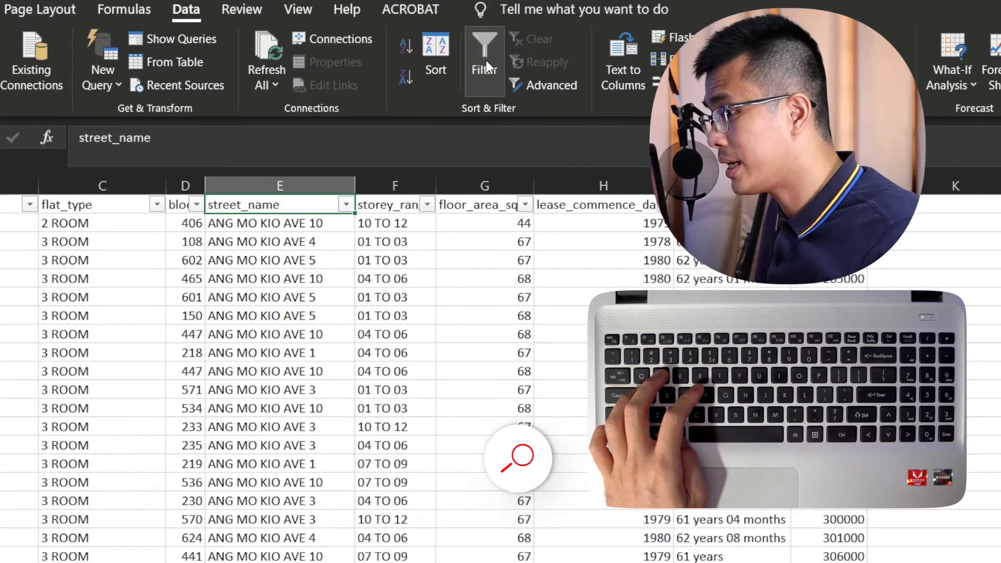
{"action": "key", "text": "alt"}
{"action": "key", "text": "a"}
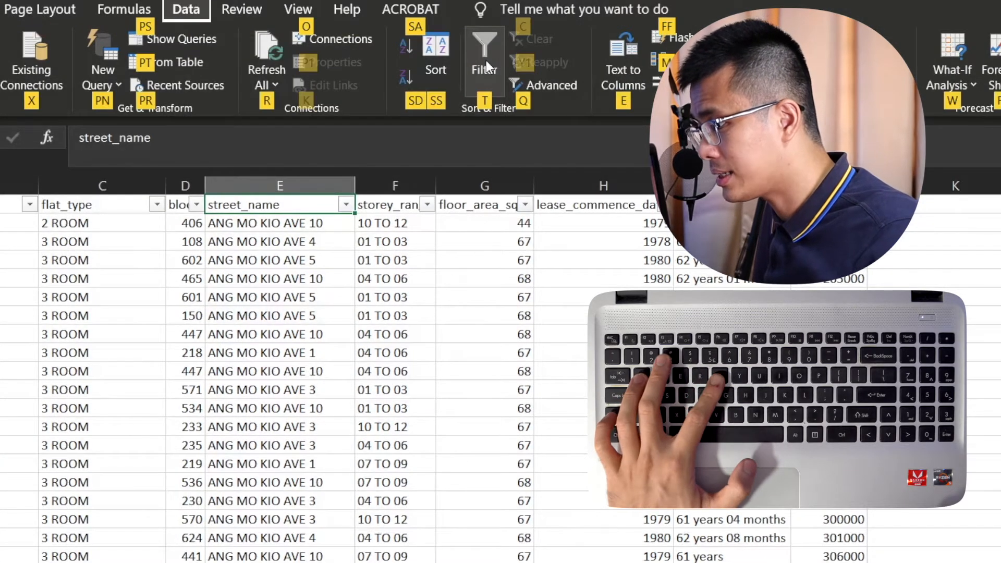
{"action": "key", "text": "t"}
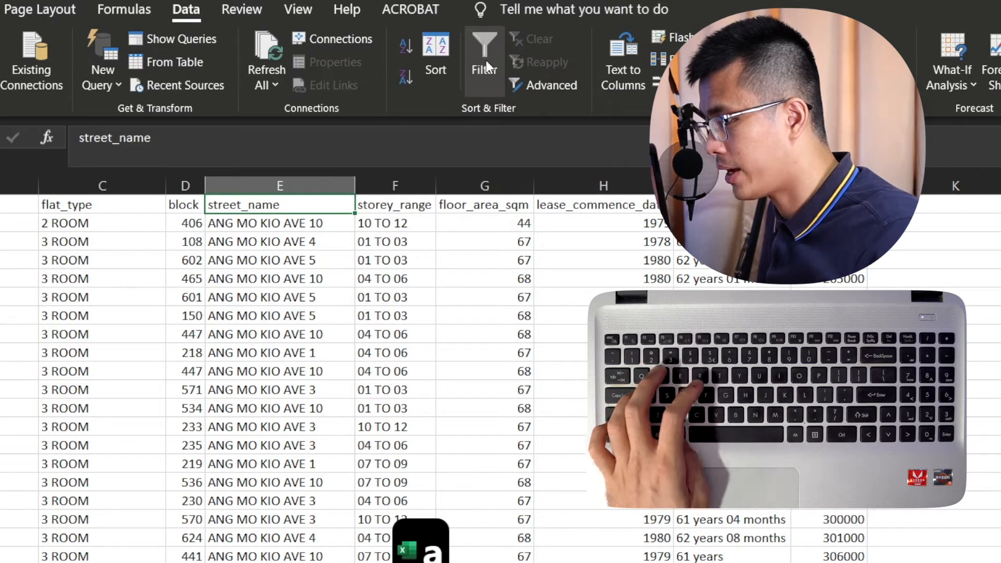
{"action": "key", "text": "alt+a"}
{"action": "key", "text": "t"}
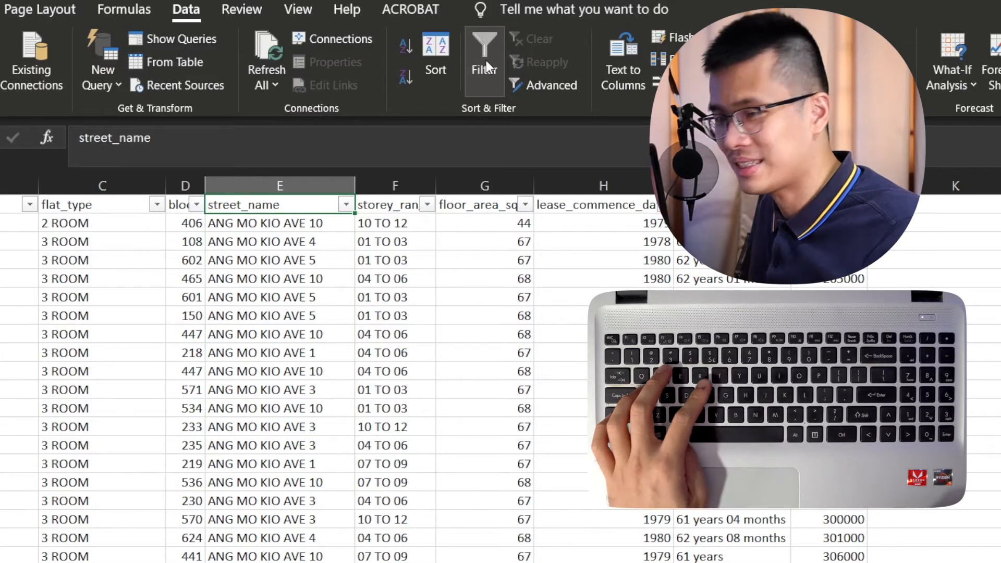
{"action": "key", "text": "alt+a"}
{"action": "key", "text": "t"}
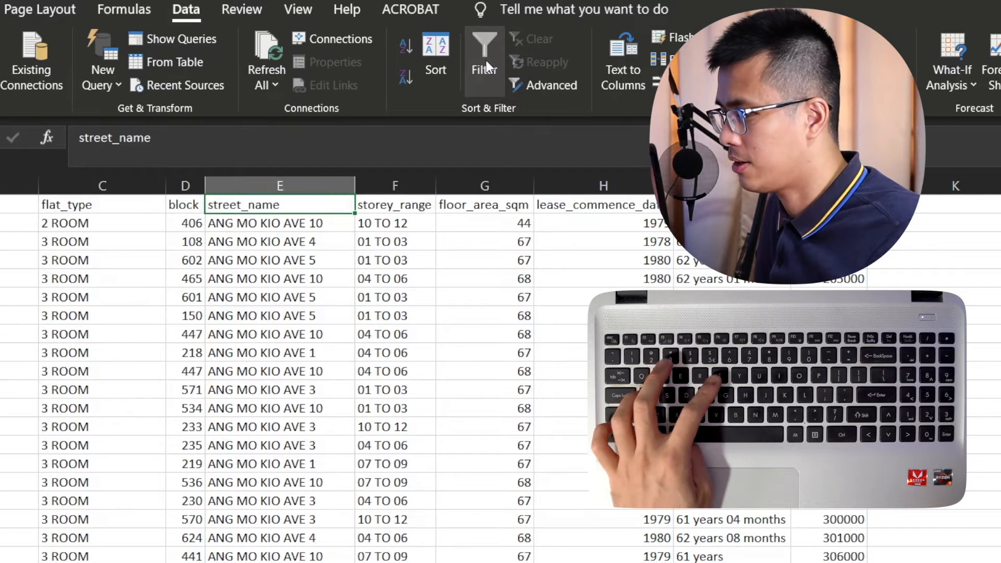
{"action": "key", "text": "alt+a"}
{"action": "key", "text": "t"}
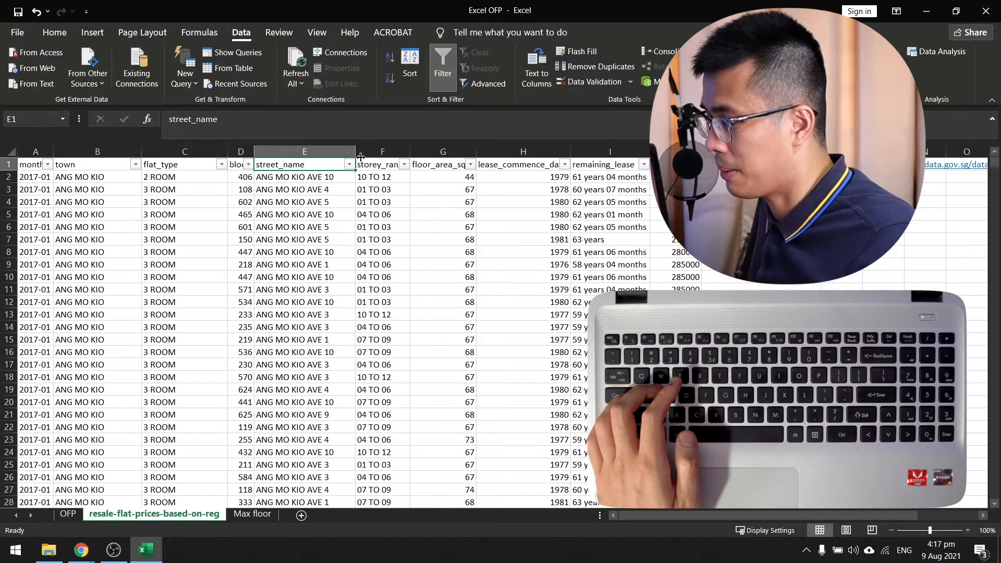
Filter the street_name column to the entries matching sengkang.
{"action": "left_click", "coordinate": [349, 164]}
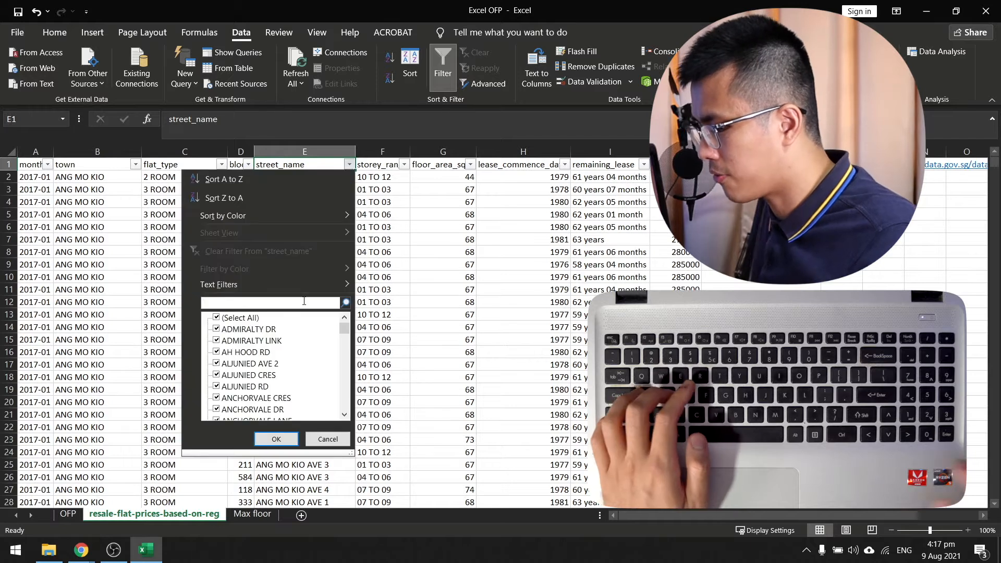
{"action": "type", "text": "sengkang"}
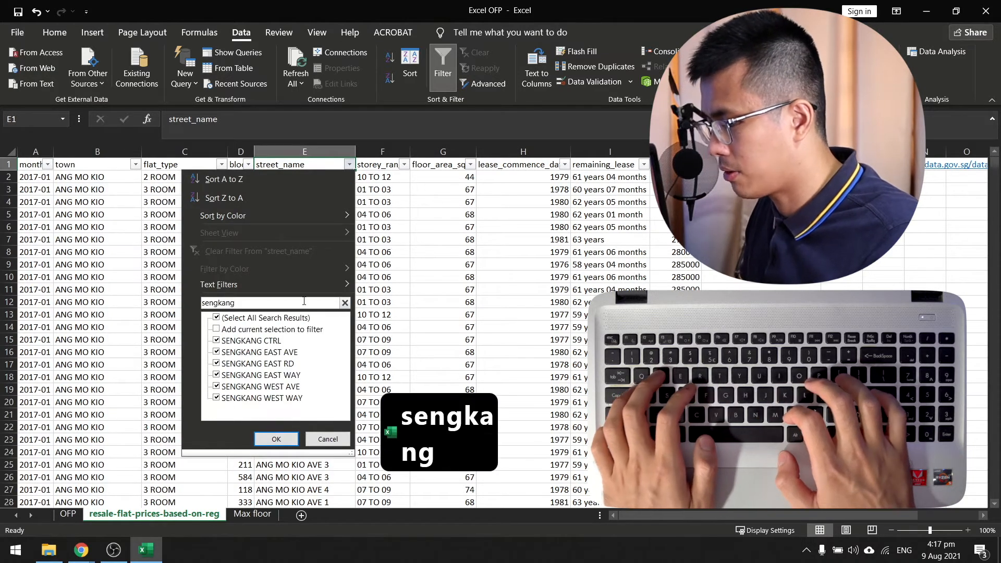
{"action": "key", "text": "Return"}
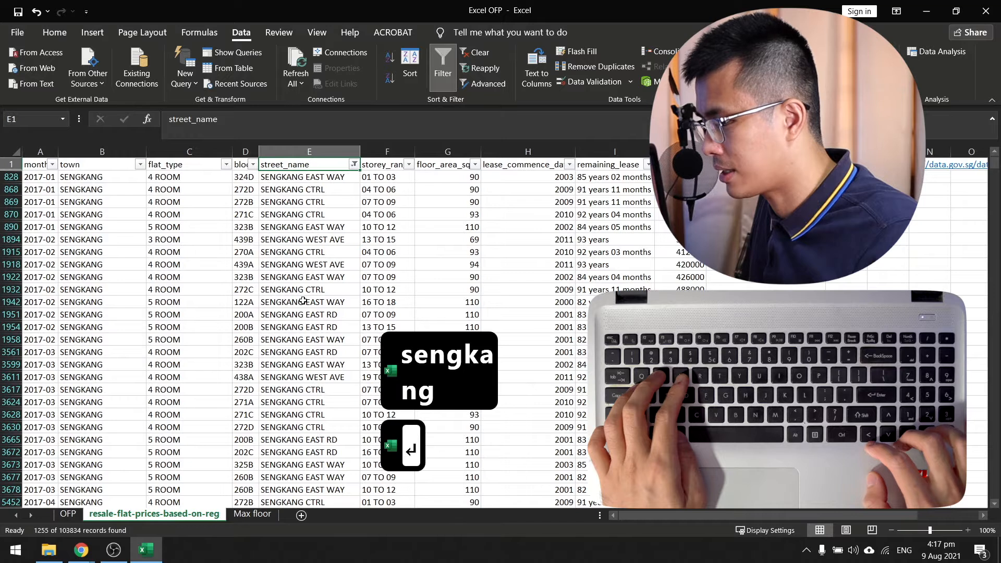
Filter the flat_type column to 4 ROOM by searching its filter list for 4 r.
{"action": "key", "text": "Down"}
{"action": "key", "text": "Up"}
{"action": "key", "text": "Left"}
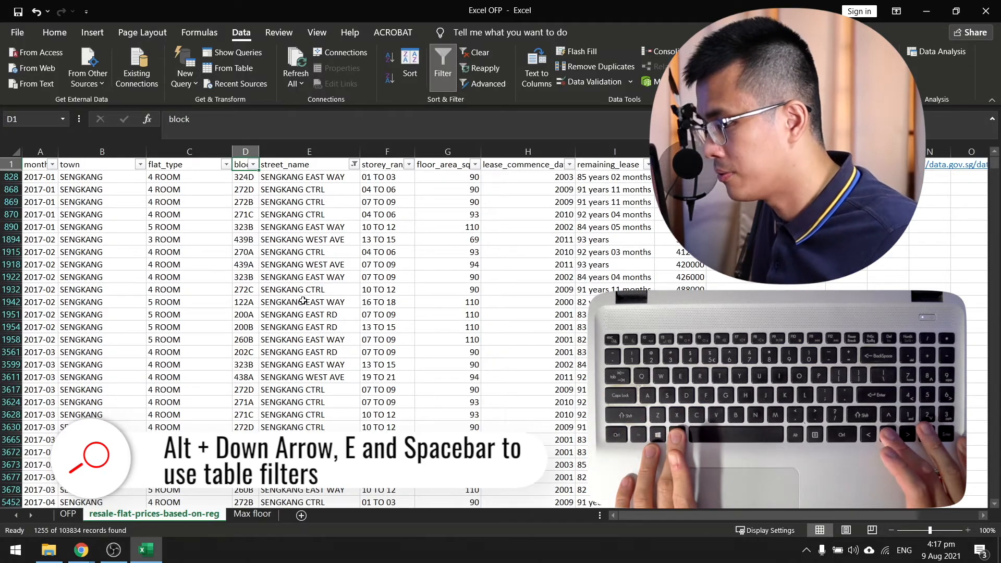
{"action": "key", "text": "Left"}
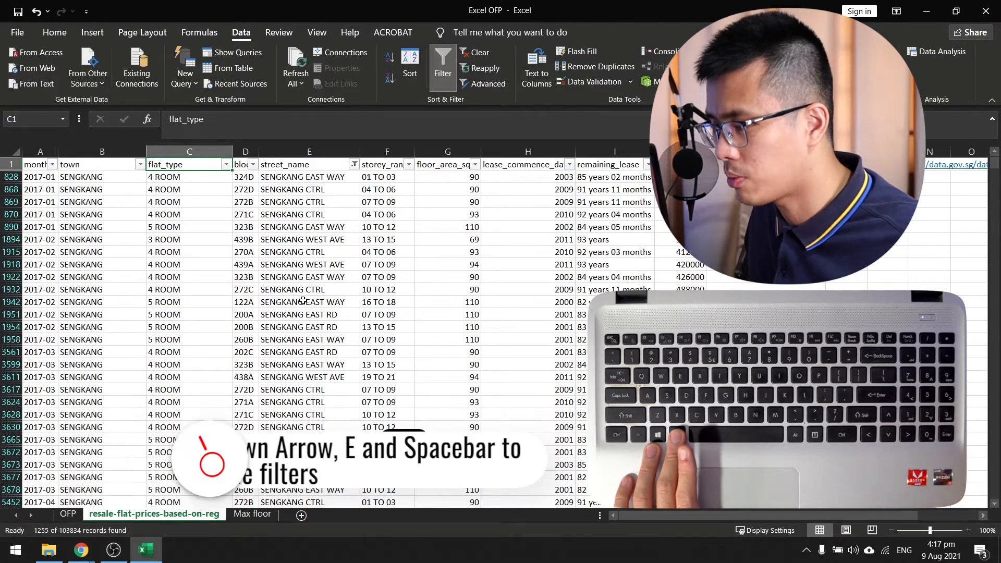
{"action": "key", "text": "alt+Down"}
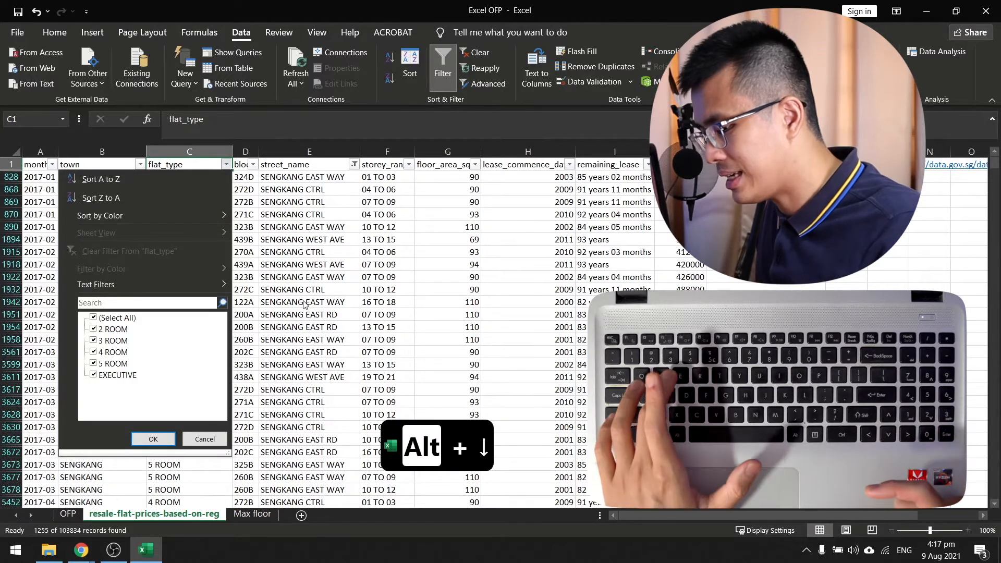
{"action": "key", "text": "e"}
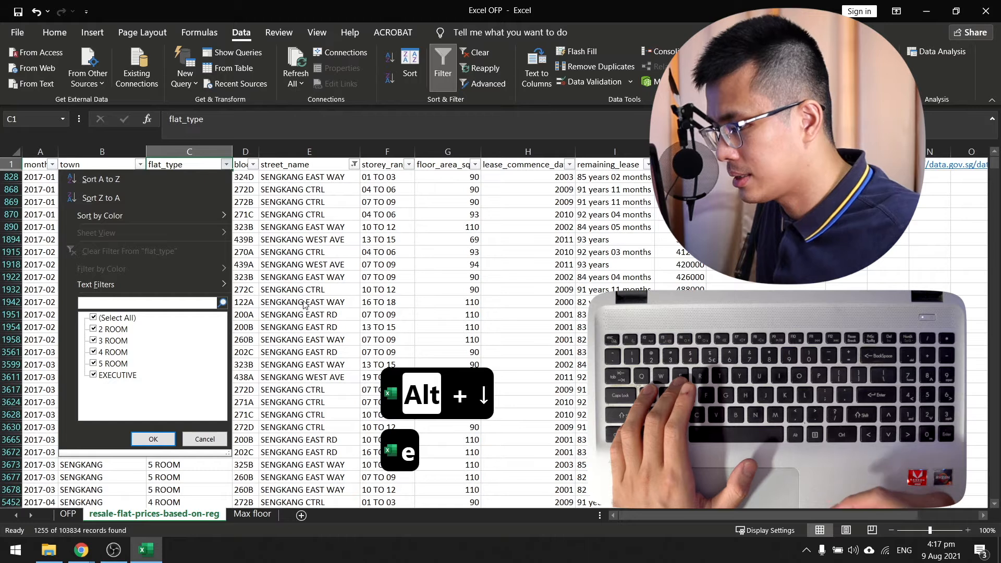
{"action": "type", "text": "4 r"}
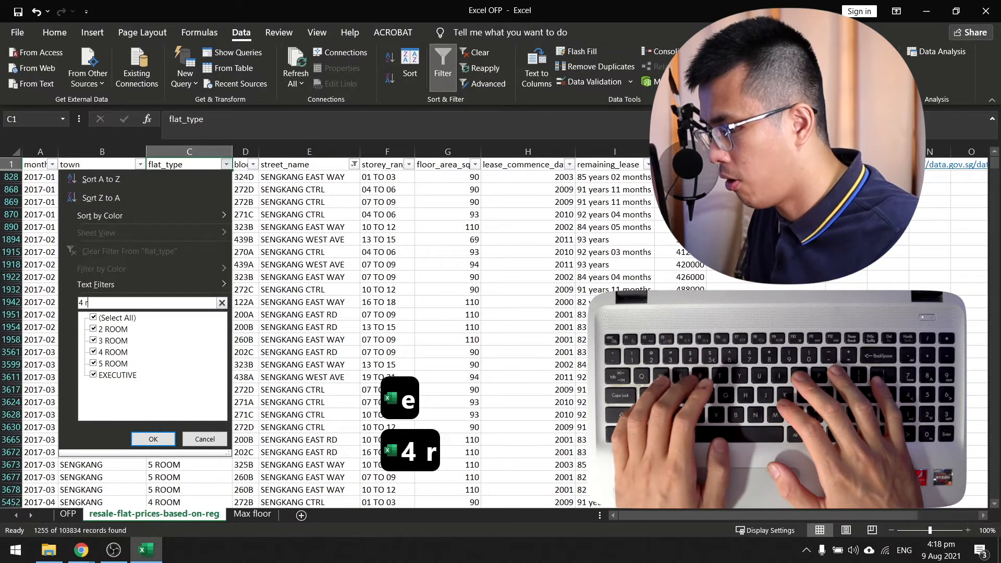
{"action": "key", "text": "Return"}
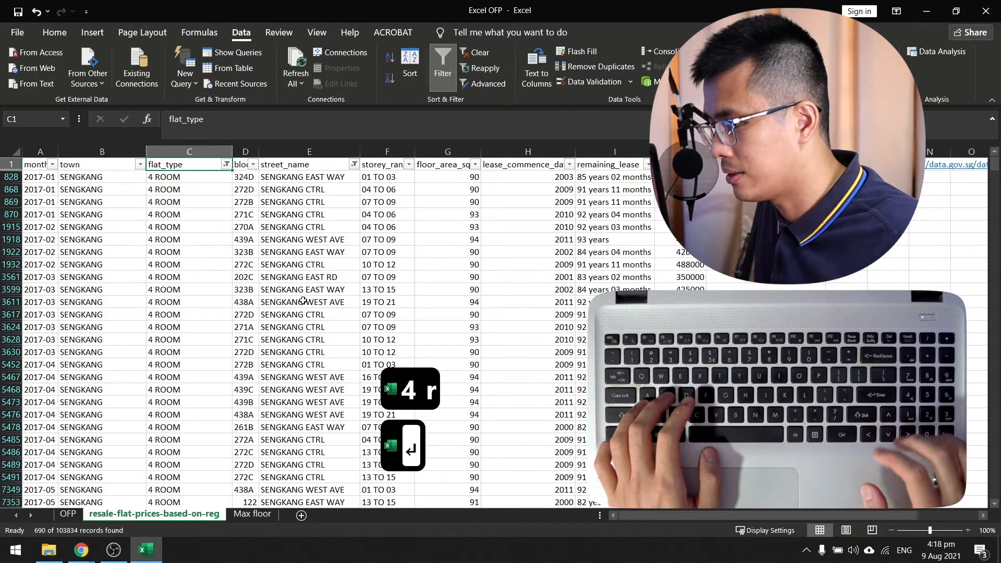
Reopen the flat_type filter list and check 2 ROOM in addition to 4 ROOM.
{"action": "key", "text": "alt+Down"}
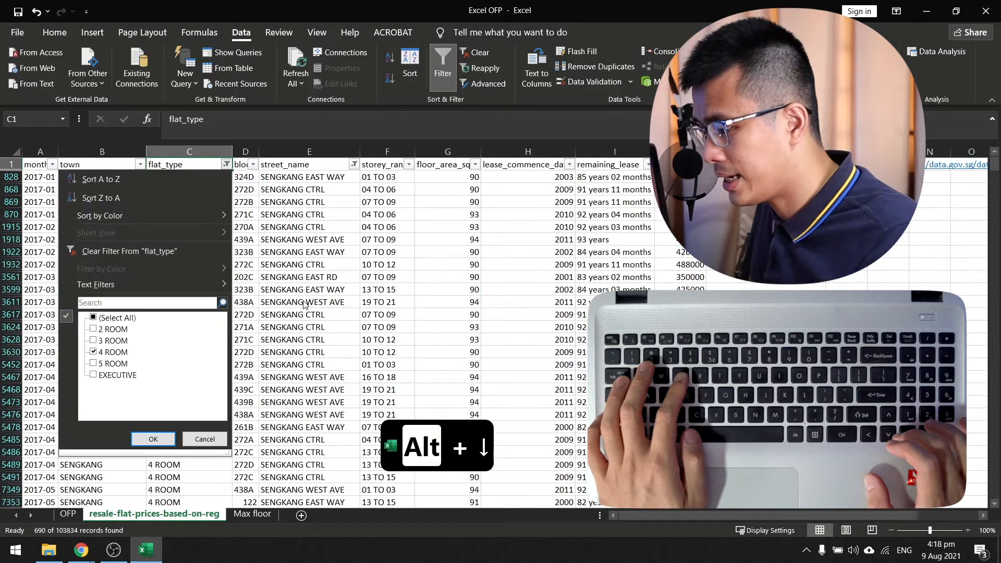
{"action": "key", "text": "e"}
{"action": "key", "text": "Down"}
{"action": "key", "text": "Down"}
{"action": "key", "text": "Down"}
{"action": "key", "text": "Down"}
{"action": "key", "text": "Down"}
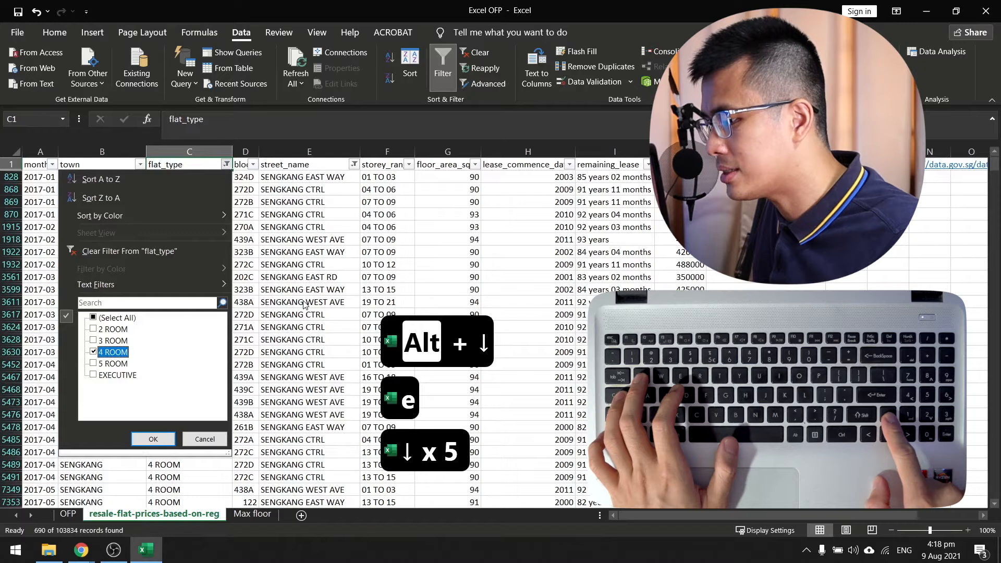
{"action": "key", "text": "Up"}
{"action": "key", "text": "Up"}
{"action": "key", "text": "Down"}
{"action": "key", "text": "Up"}
{"action": "key", "text": "space"}
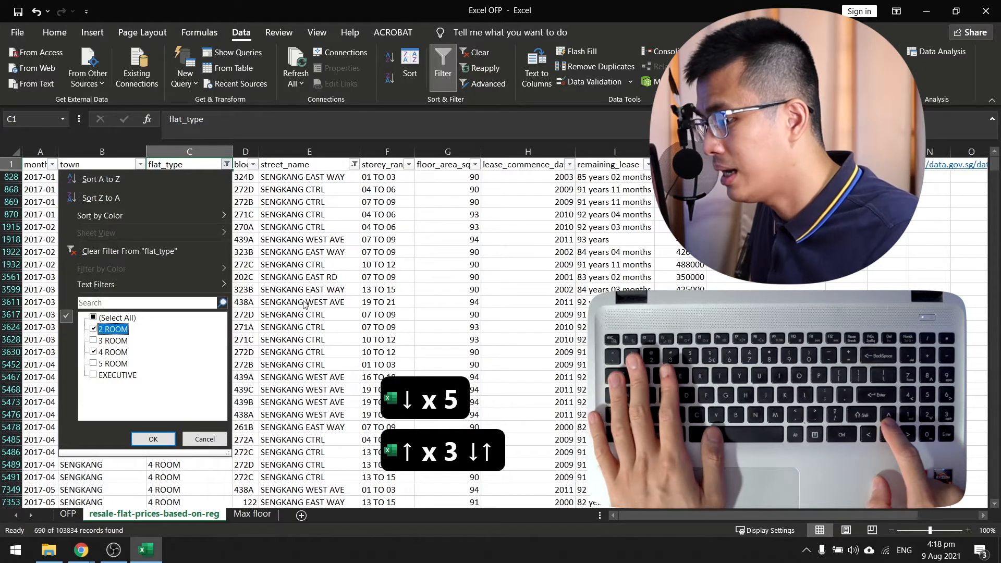
Uncheck 2 ROOM and apply the flat_type filter with only 4 ROOM checked.
{"action": "key", "text": "space"}
{"action": "key", "text": "Down"}
{"action": "key", "text": "space"}
{"action": "key", "text": "Down"}
{"action": "key", "text": "space"}
{"action": "key", "text": "space"}
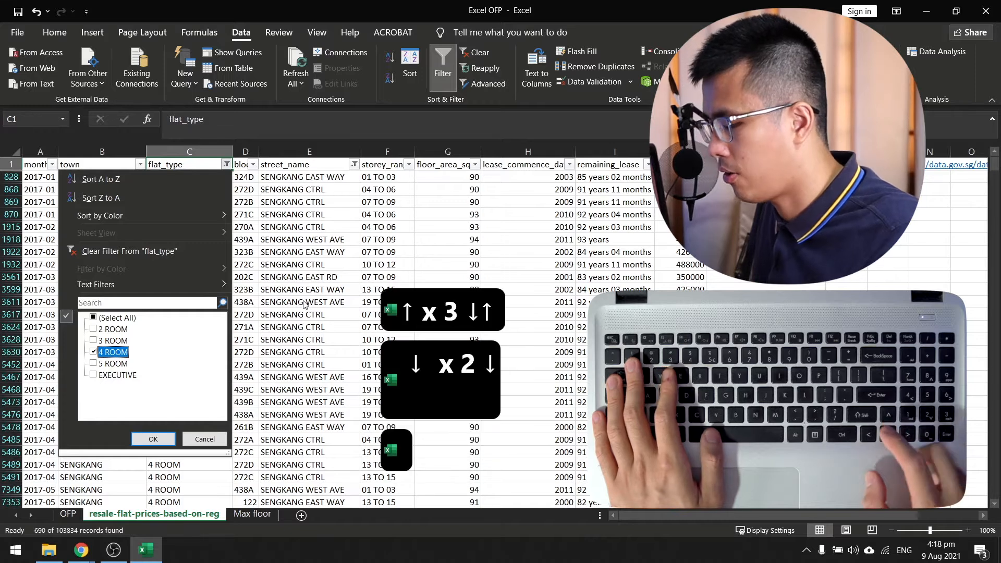
{"action": "key", "text": "Return"}
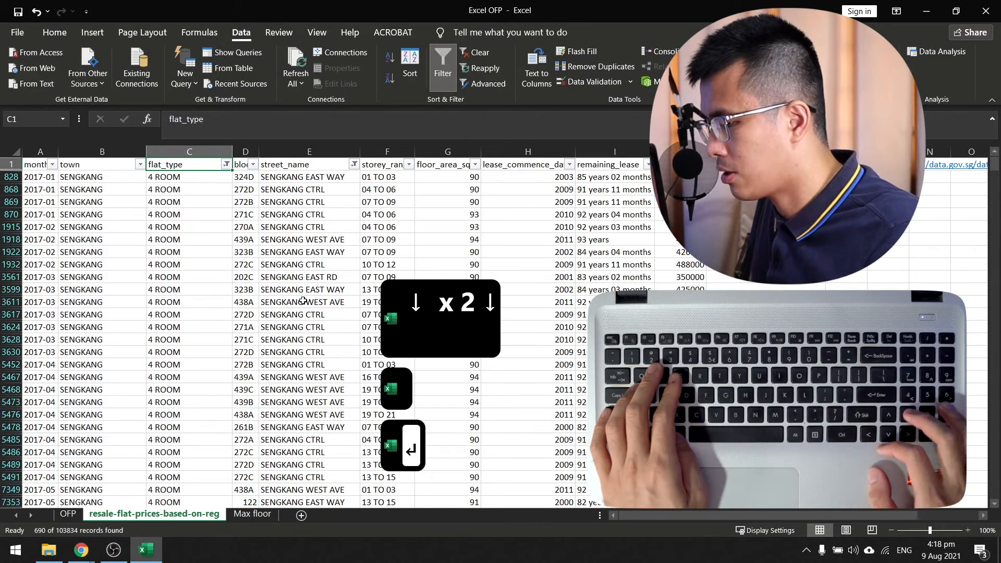
Move along the header row from flat_type past block to street_name and beyond.
{"action": "key", "text": "Right"}
{"action": "key", "text": "Right"}
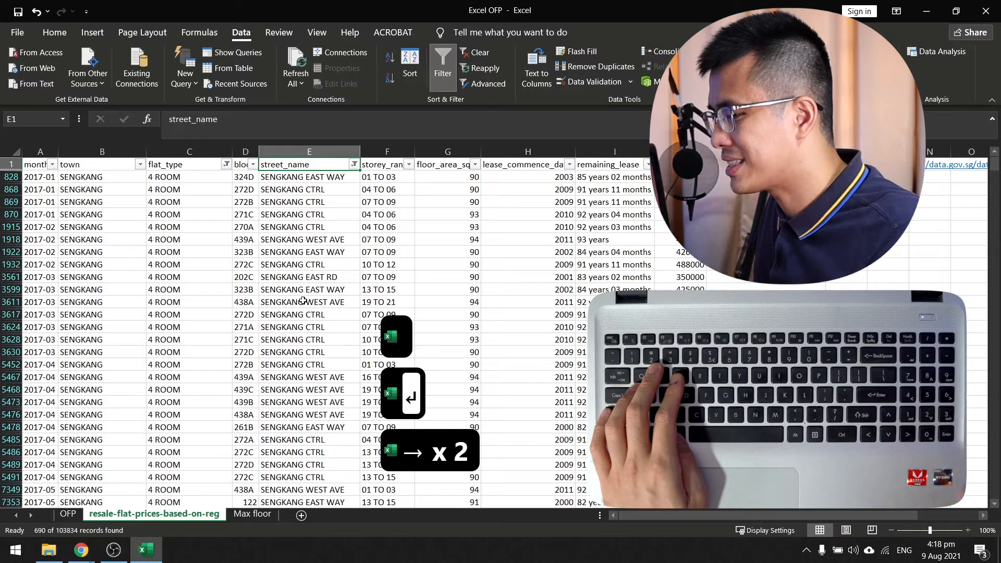
{"action": "key", "text": "Right"}
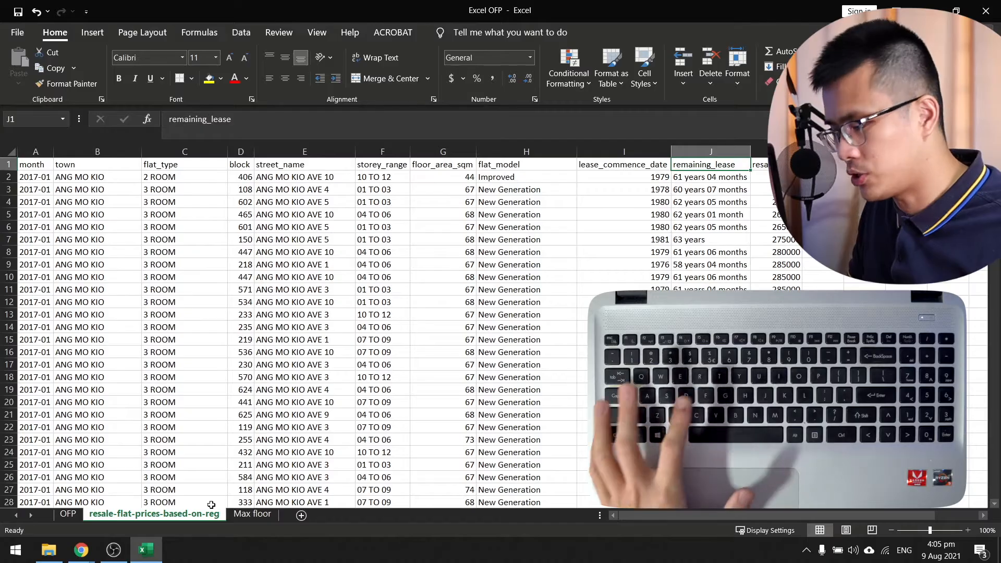
Jump to cell I2 with the Go To command.
{"action": "key", "text": "ctrl+g"}
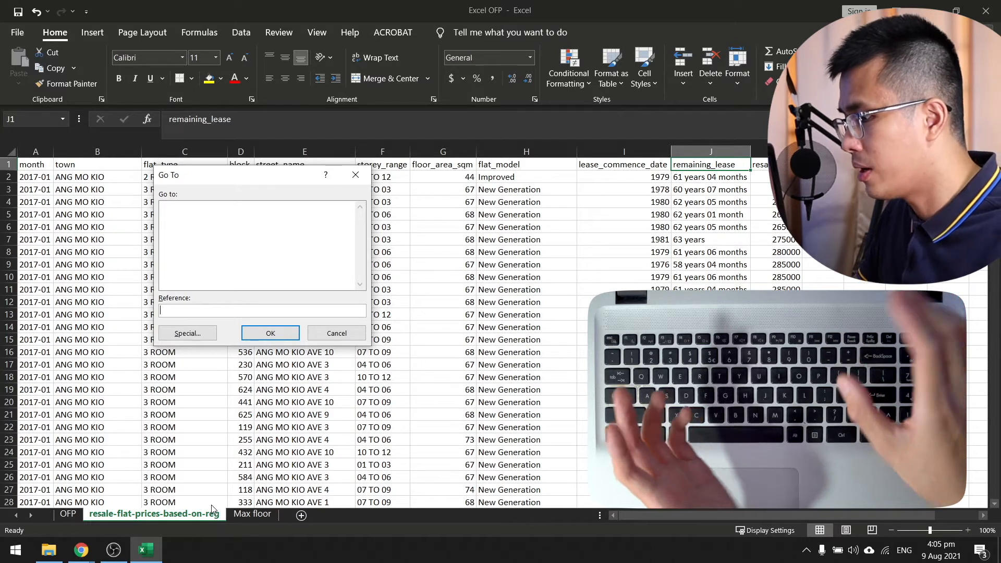
{"action": "type", "text": "i2"}
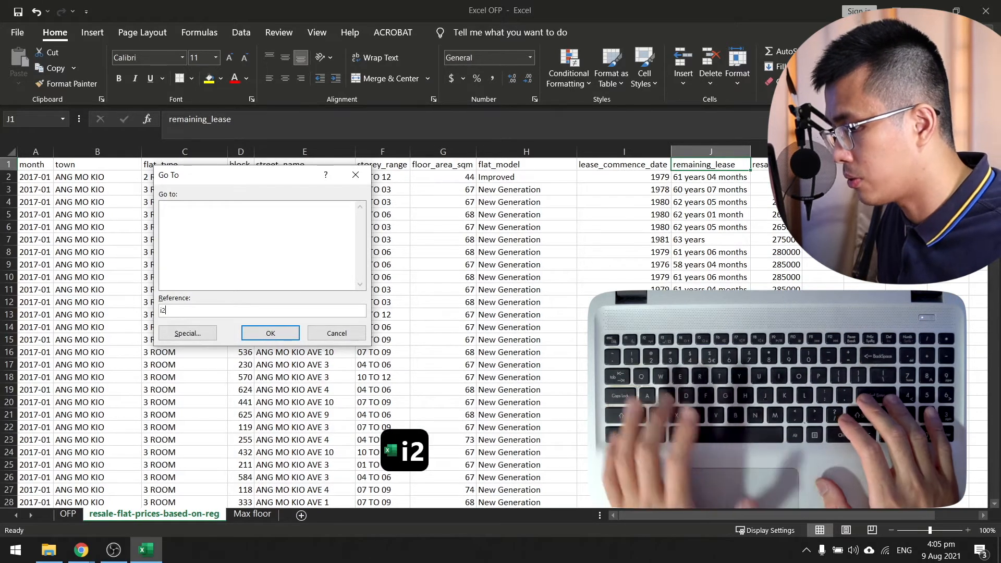
{"action": "key", "text": "Return"}
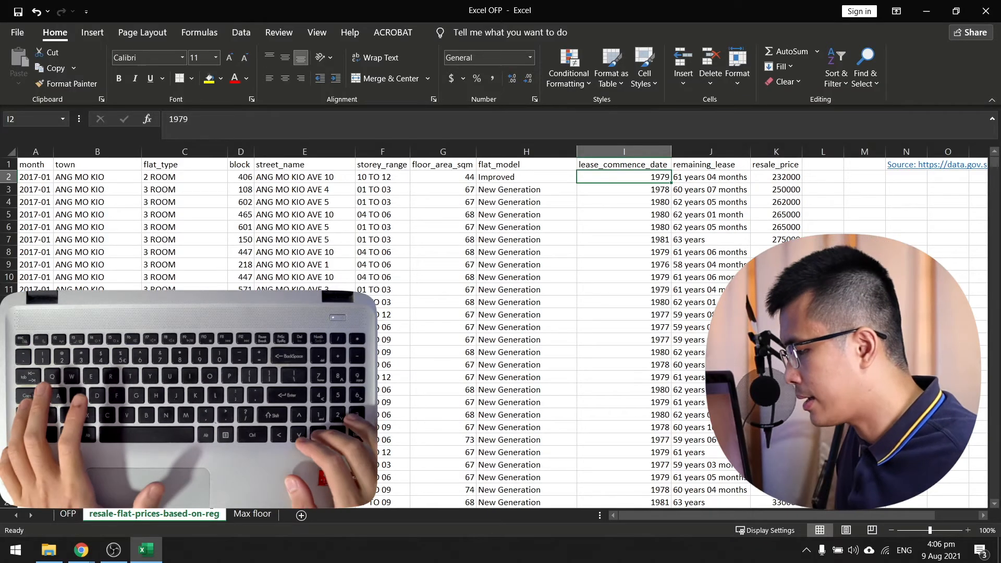
Insert a new column before resale_price and enter PSF as its header in K1.
{"action": "key", "text": "Right"}
{"action": "key", "text": "Right"}
{"action": "key", "text": "Up"}
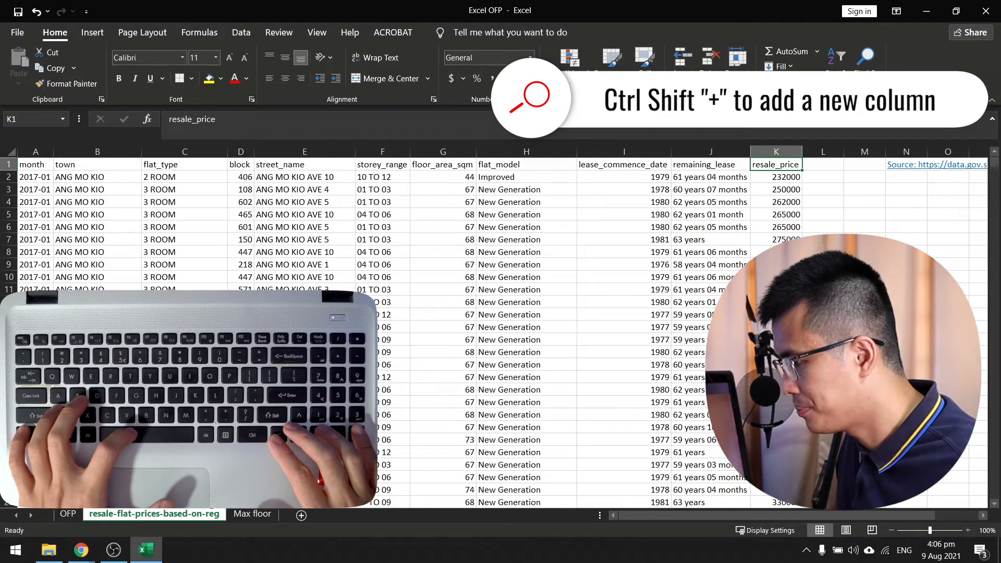
{"action": "key", "text": "ctrl+space"}
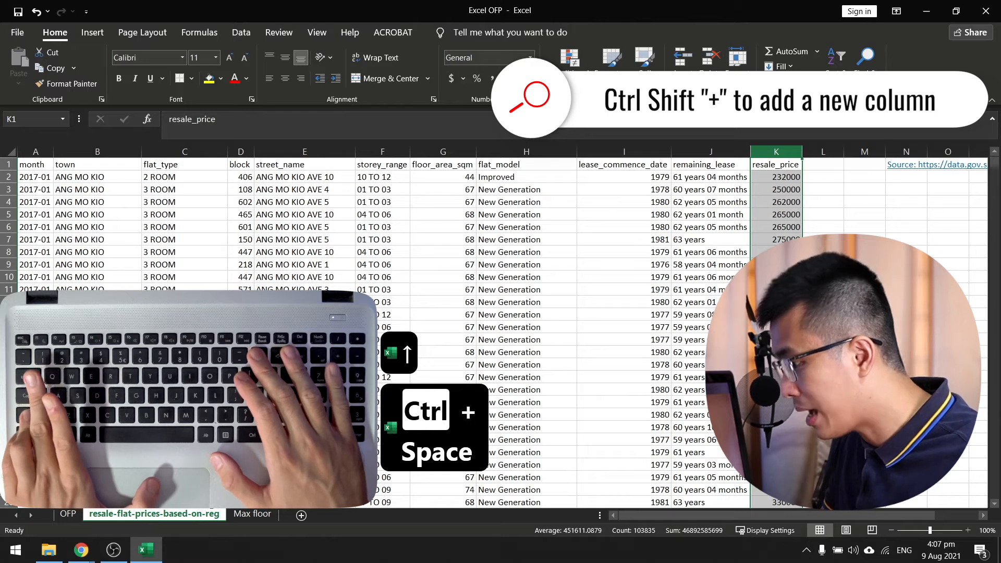
{"action": "key", "text": "ctrl+shift+equal"}
{"action": "key", "text": "Left"}
{"action": "key", "text": "Right"}
{"action": "type", "text": "PSF"}
{"action": "key", "text": "Return"}
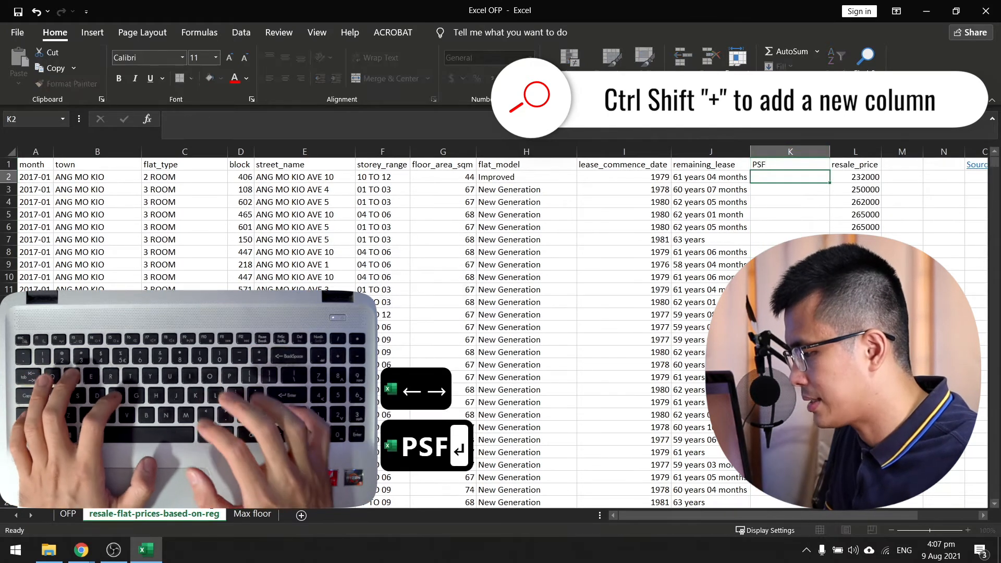
Enter the formula =L2/G2 in K2, dividing the resale price by the floor area.
{"action": "type", "text": "="}
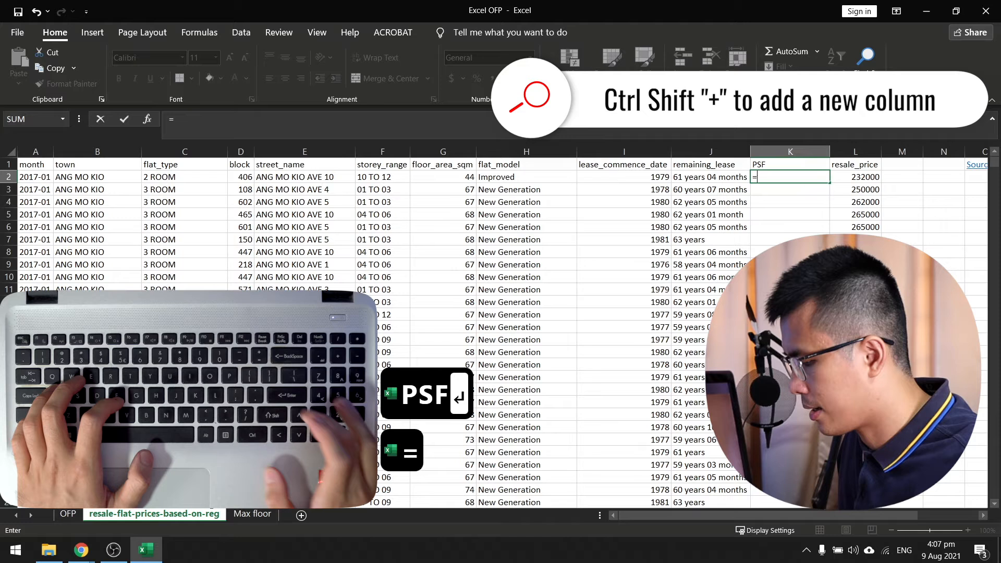
{"action": "key", "text": "Right"}
{"action": "key", "text": "Right"}
{"action": "key", "text": "Left"}
{"action": "type", "text": "/"}
{"action": "key", "text": "Left"}
{"action": "key", "text": "Left"}
{"action": "key", "text": "Left"}
{"action": "key", "text": "Left"}
{"action": "key", "text": "ctrl+Return"}
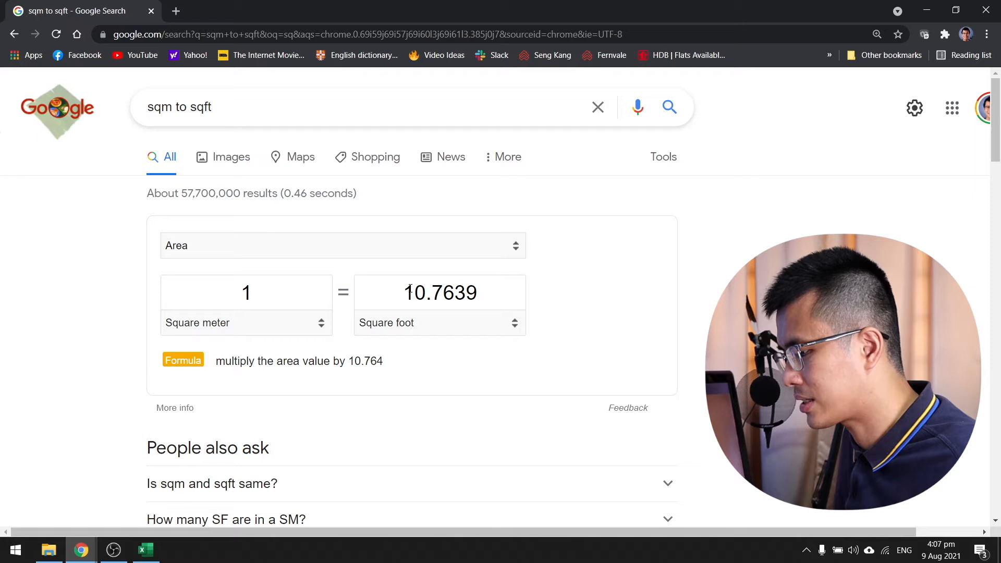
Copy the square-foot conversion factor 10.7639 from the Google sqm to sqft result in Chrome and switch back to Excel.
{"action": "left_click_drag", "start_coordinate": [408, 289], "coordinate": [475, 298]}
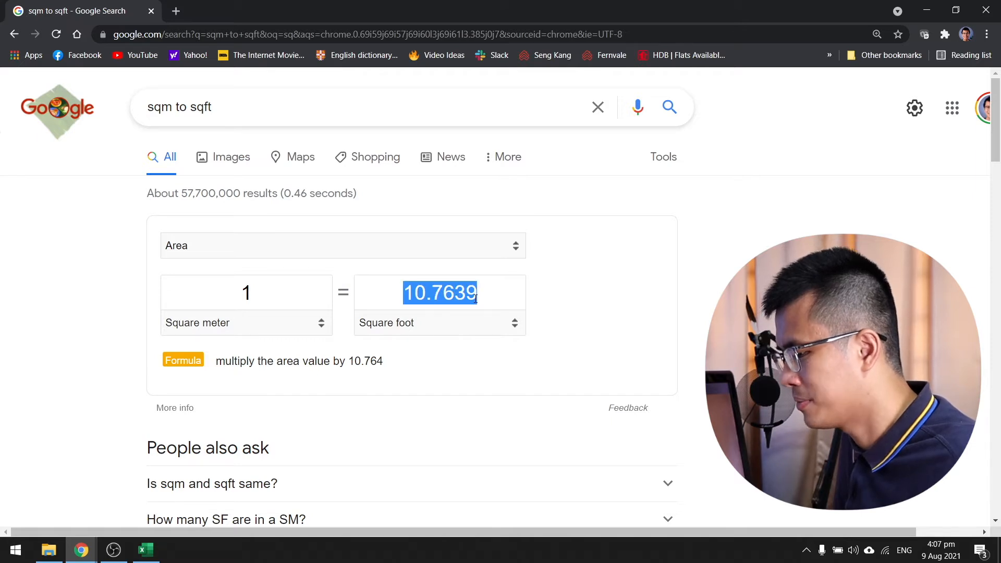
{"action": "key", "text": "ctrl+c"}
{"action": "key", "text": "alt+Tab"}
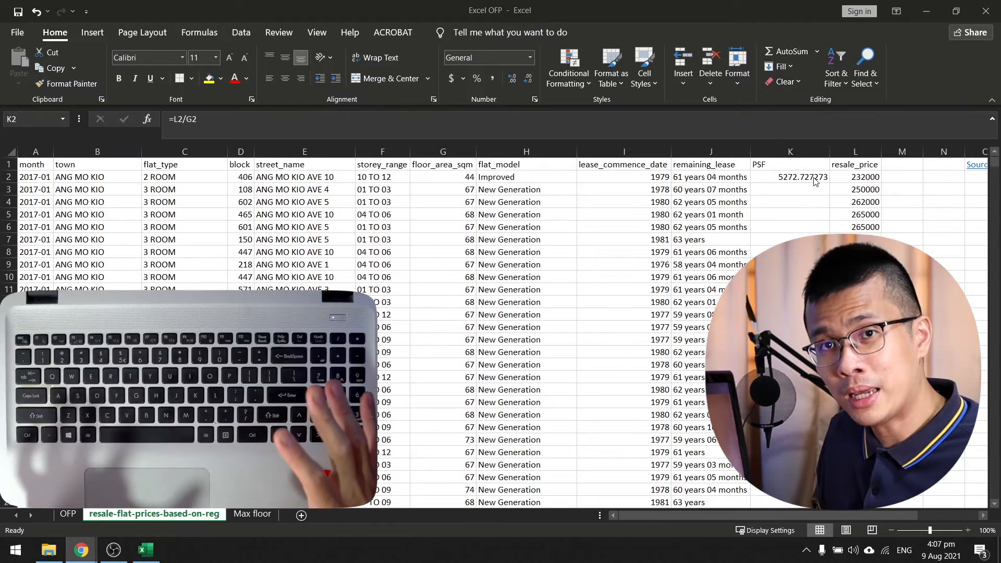
Append *10.7639 to the formula in K2 so it reads =L2/G2*10.7639.
{"action": "left_click", "coordinate": [818, 177]}
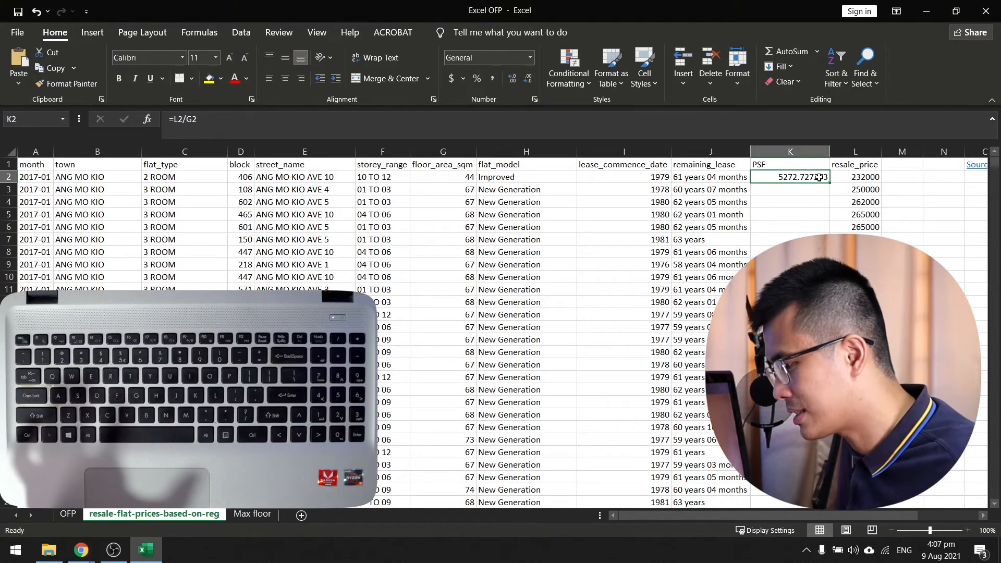
{"action": "left_click", "coordinate": [306, 134]}
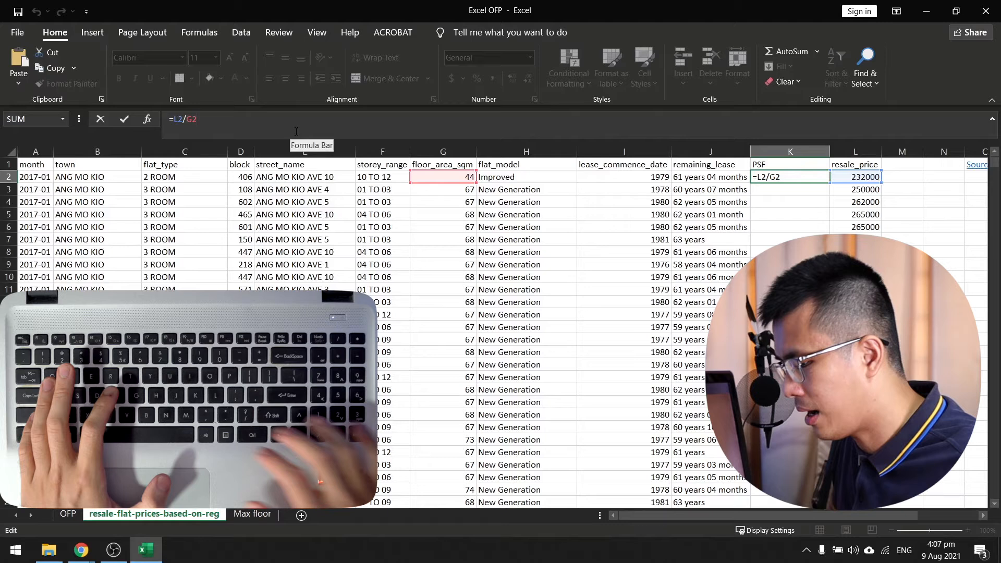
{"action": "type", "text": "*"}
{"action": "key", "text": "ctrl+v"}
{"action": "key", "text": "Return"}
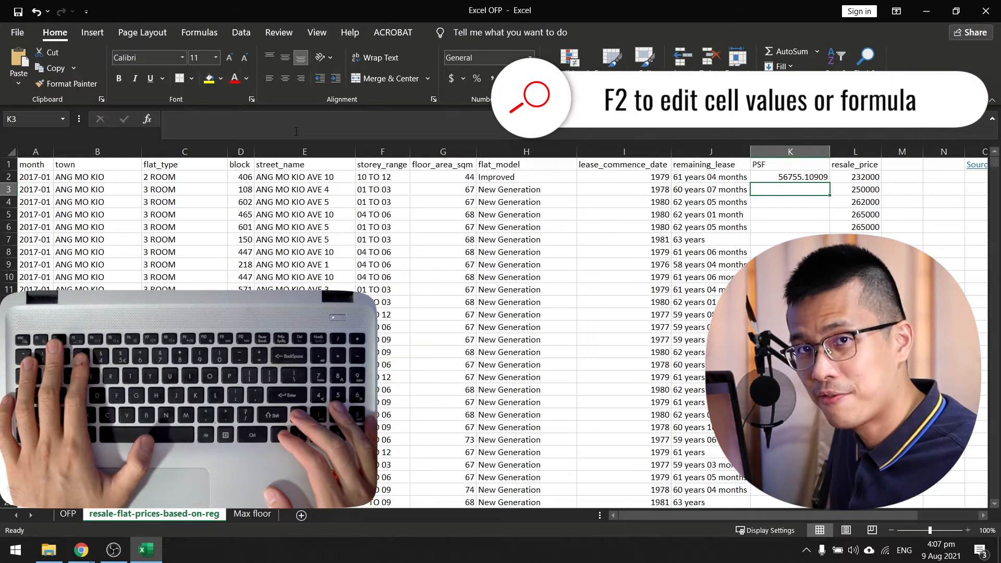
Add parentheses around the divisor in K2 so the formula reads =L2/(G2*10.7639).
{"action": "key", "text": "Up"}
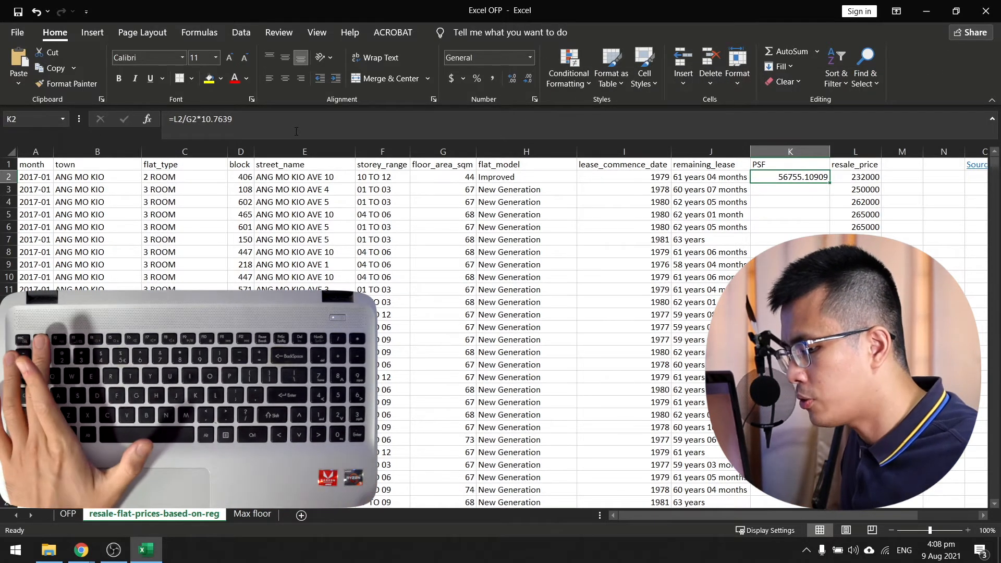
{"action": "key", "text": "F2"}
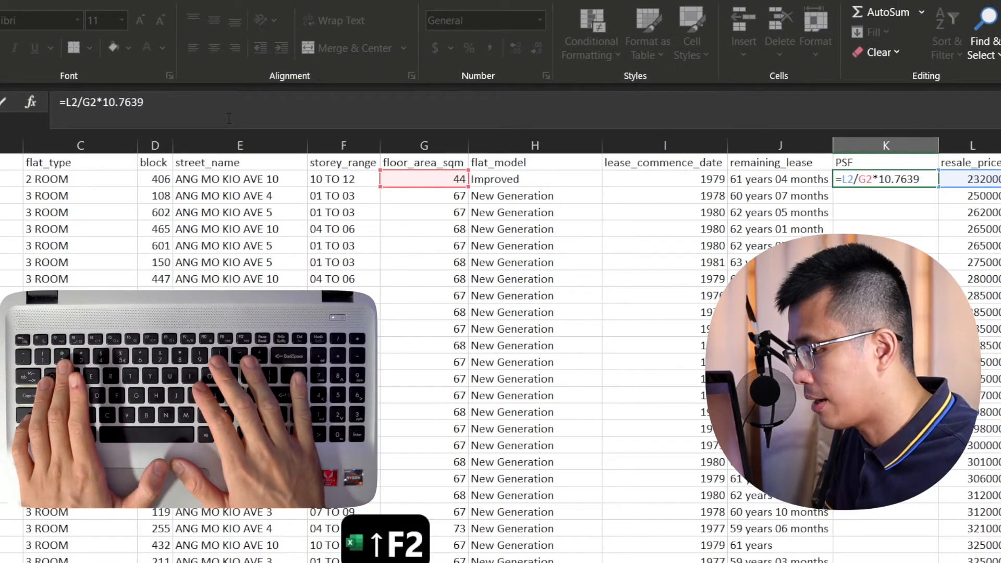
{"action": "type", "text": ")"}
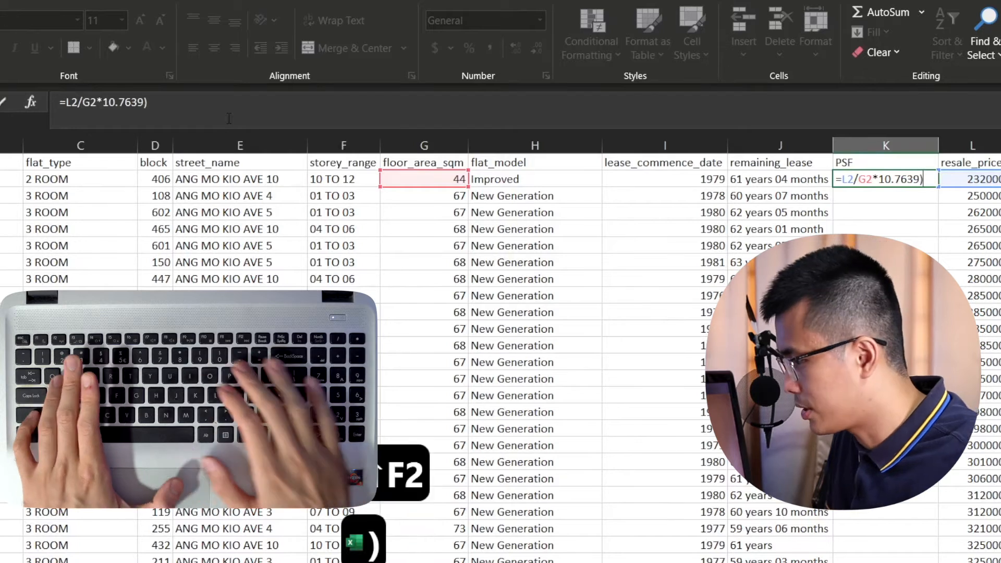
{"action": "key", "text": "Left"}
{"action": "key", "text": "Left"}
{"action": "key", "text": "Left"}
{"action": "key", "text": "Left"}
{"action": "key", "text": "Left"}
{"action": "key", "text": "Left"}
{"action": "key", "text": "Left"}
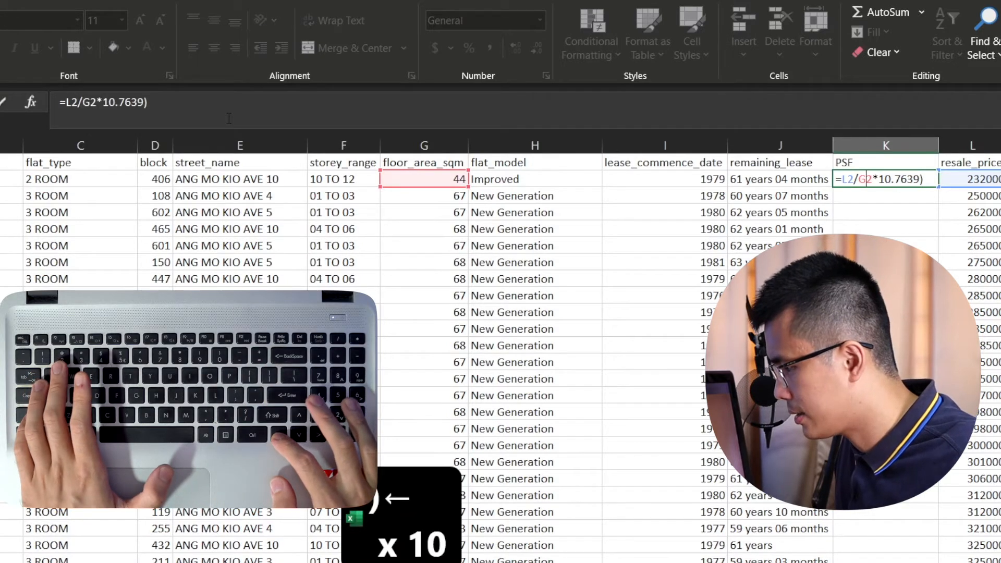
{"action": "type", "text": "("}
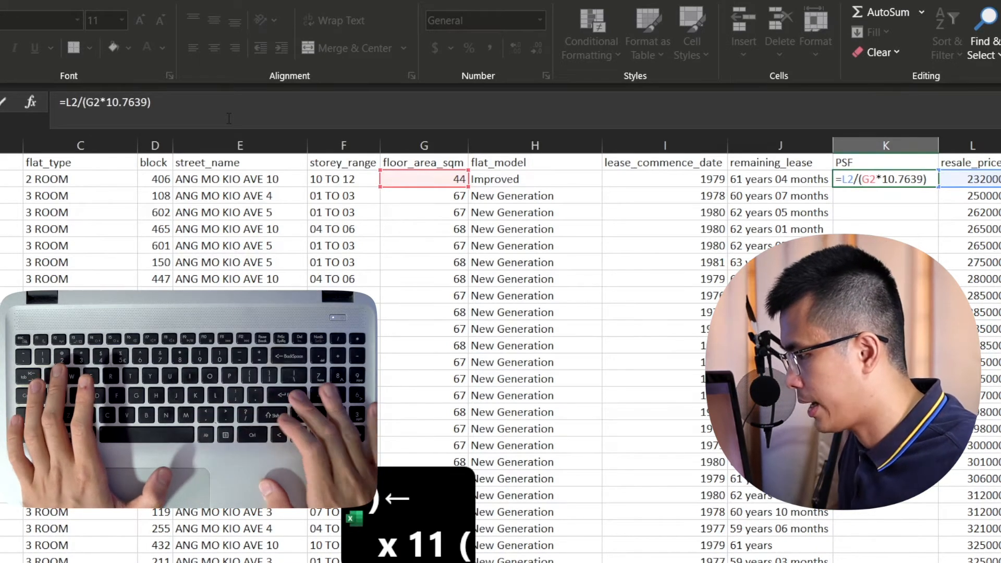
{"action": "key", "text": "Return"}
Format K2 with the $ English (Singapore) accounting number format.
{"action": "key", "text": "Up"}
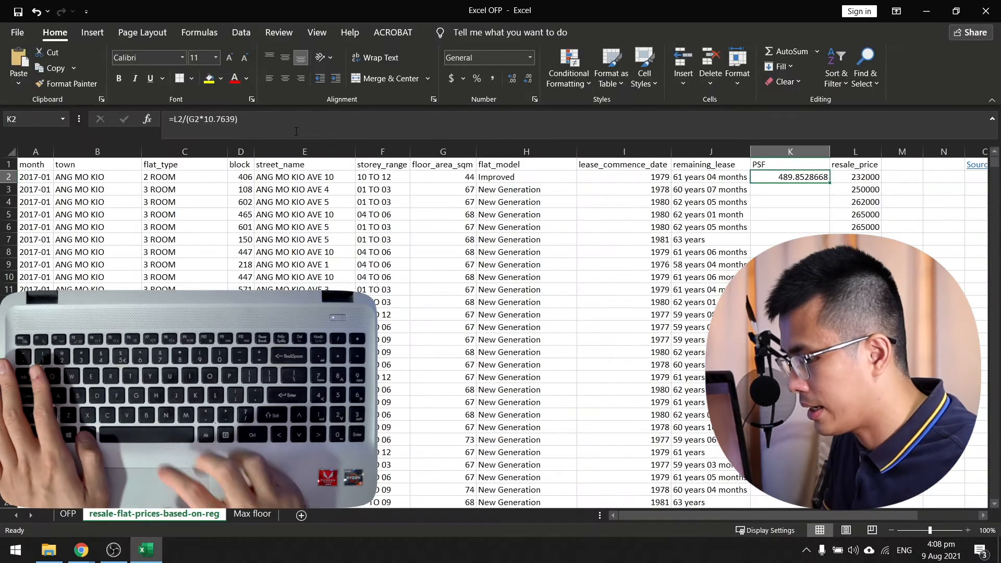
{"action": "key", "text": "alt"}
{"action": "key", "text": "h"}
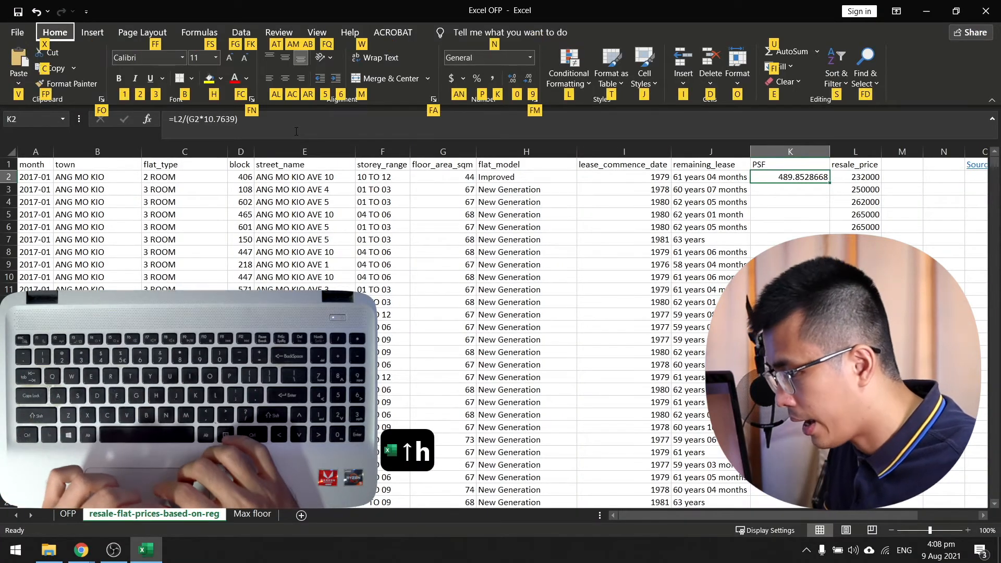
{"action": "key", "text": "a"}
{"action": "key", "text": "n"}
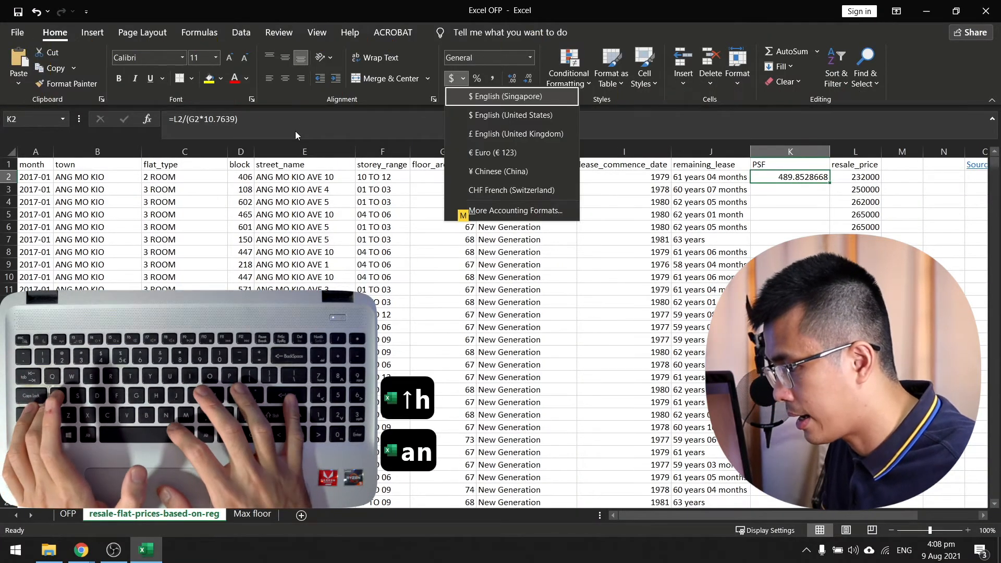
{"action": "key", "text": "Return"}
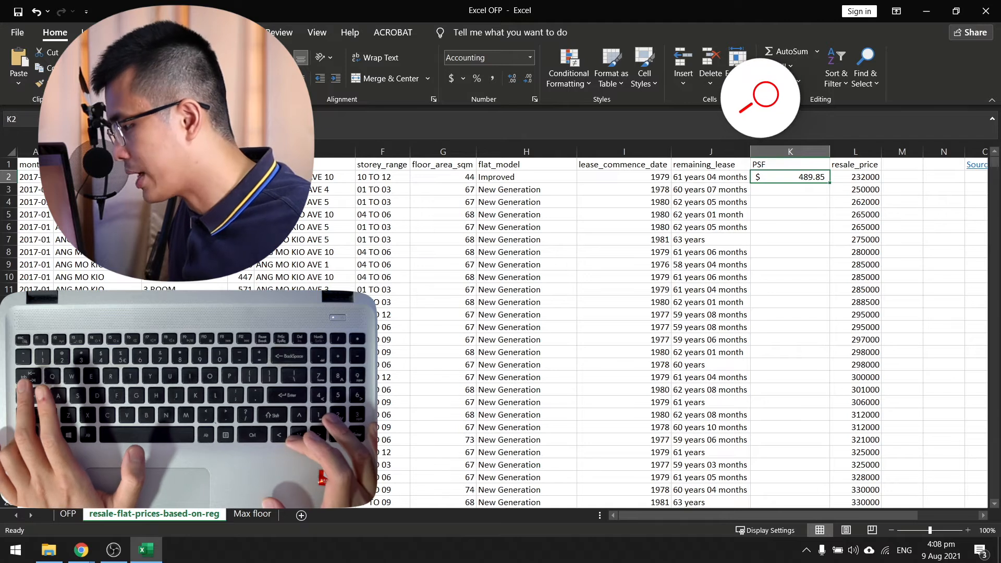
Copy the PSF formula from K2 down through K11 with Fill Down.
{"action": "key", "text": "shift+Down"}
{"action": "key", "text": "shift+Down"}
{"action": "key", "text": "shift+Down"}
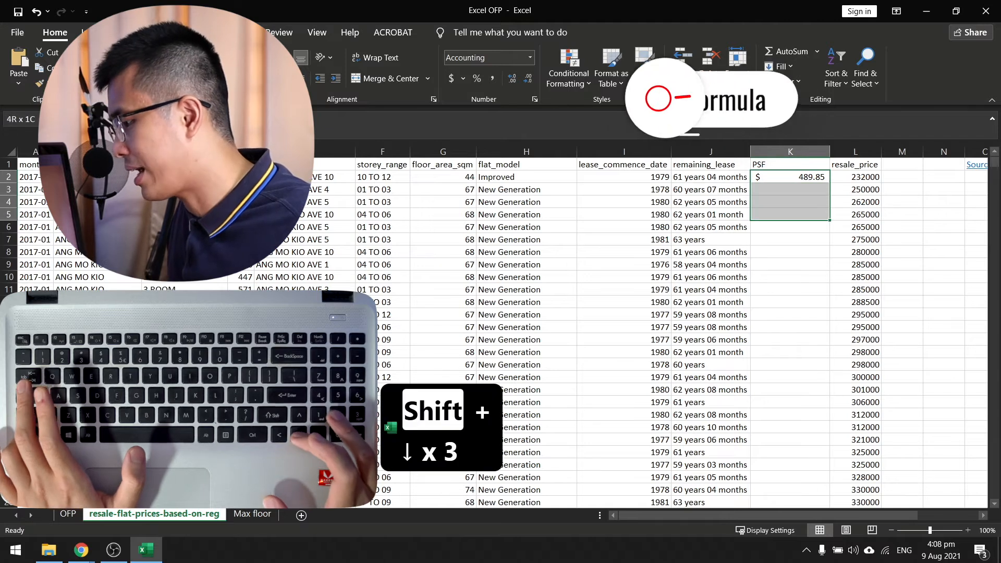
{"action": "key", "text": "shift+Down"}
{"action": "key", "text": "shift+Down"}
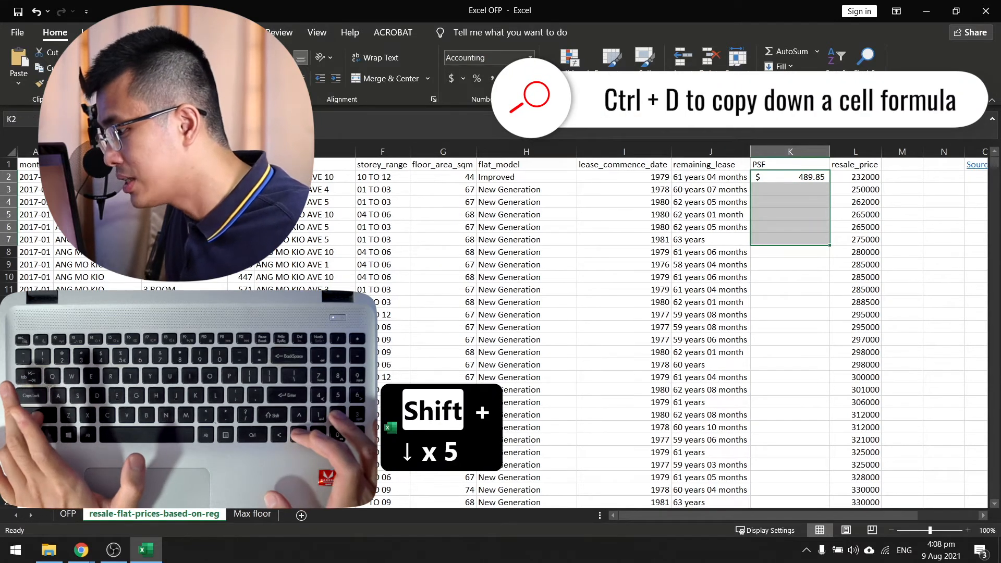
{"action": "key", "text": "shift+Down"}
{"action": "key", "text": "shift+Down"}
{"action": "key", "text": "shift+Down"}
{"action": "key", "text": "shift+Down"}
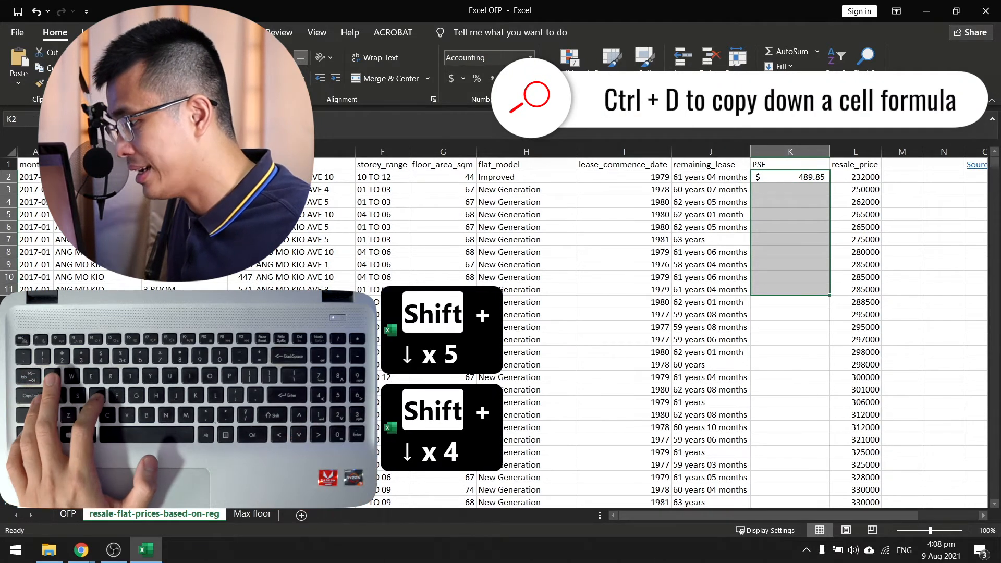
{"action": "key", "text": "ctrl+d"}
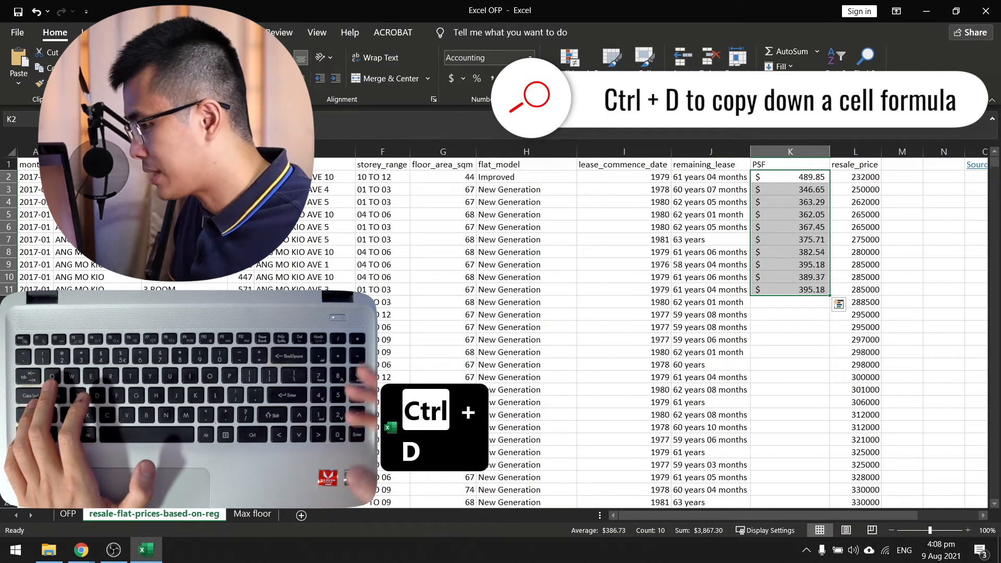
Fill the PSF formula from K11 down to the last data row, K103835, using resale_price to locate the end of the data.
{"action": "key", "text": "Up"}
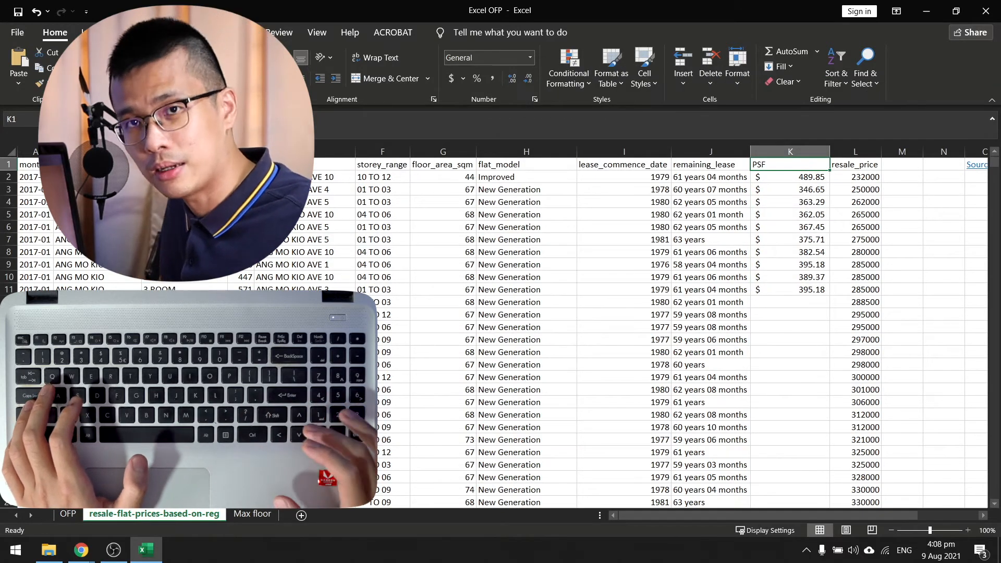
{"action": "key", "text": "Right"}
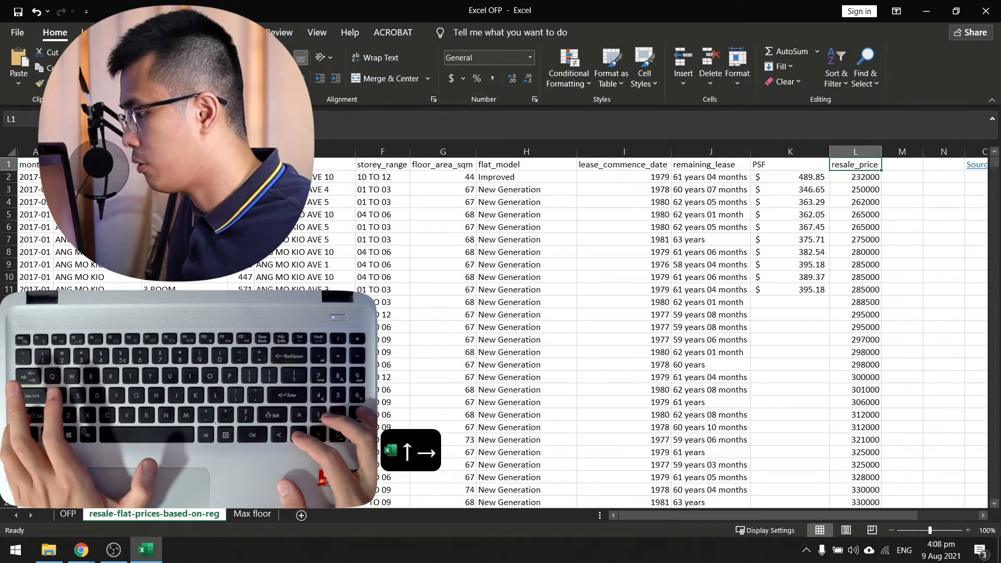
{"action": "key", "text": "ctrl+Down"}
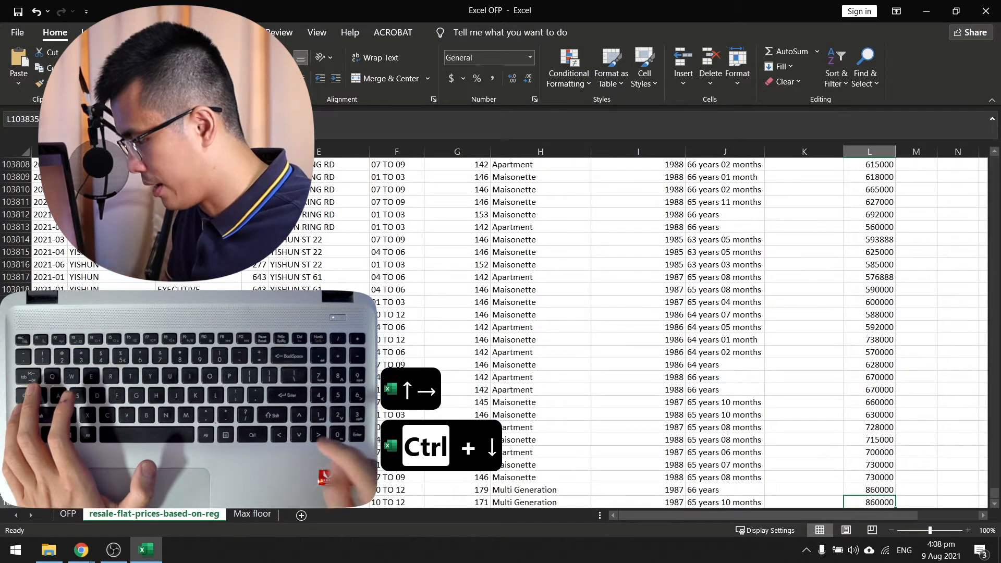
{"action": "key", "text": "Down"}
{"action": "key", "text": "Down"}
{"action": "key", "text": "Down"}
{"action": "key", "text": "Down"}
{"action": "key", "text": "Down"}
{"action": "key", "text": "Down"}
{"action": "key", "text": "Up"}
{"action": "key", "text": "Up"}
{"action": "key", "text": "Up"}
{"action": "key", "text": "Up"}
{"action": "key", "text": "Up"}
{"action": "key", "text": "Up"}
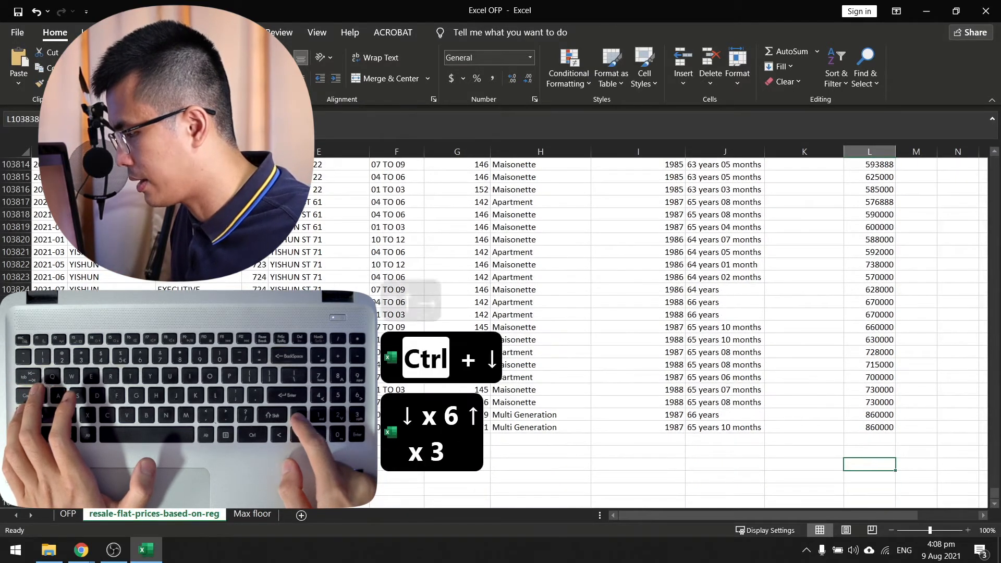
{"action": "key", "text": "Left"}
{"action": "key", "text": "Down"}
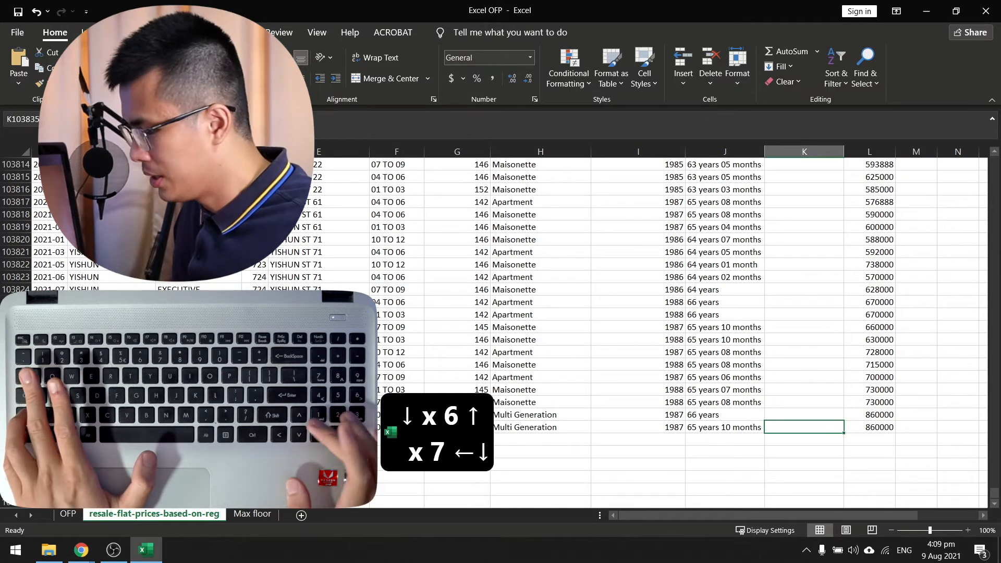
{"action": "key", "text": "ctrl+shift+Up"}
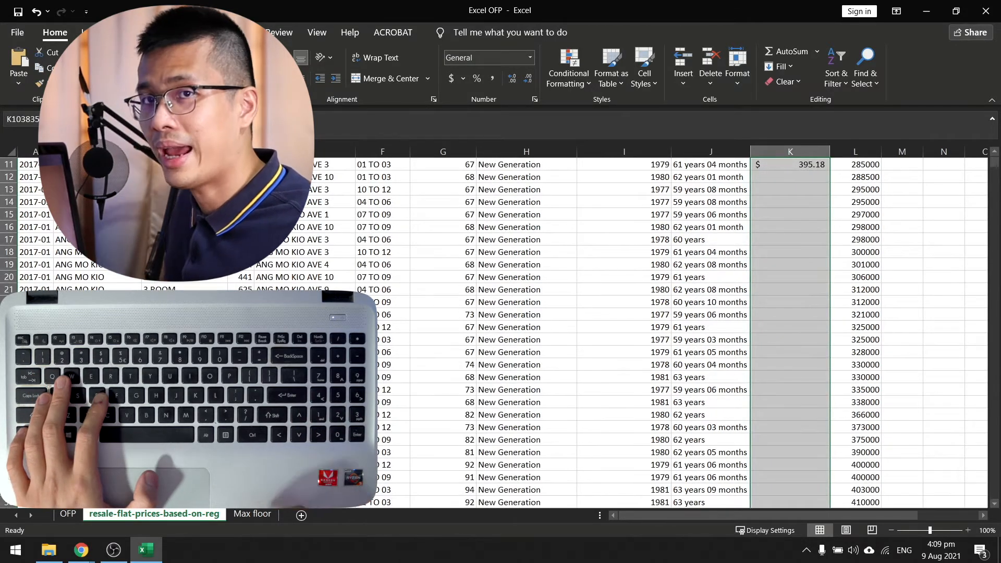
{"action": "key", "text": "ctrl+d"}
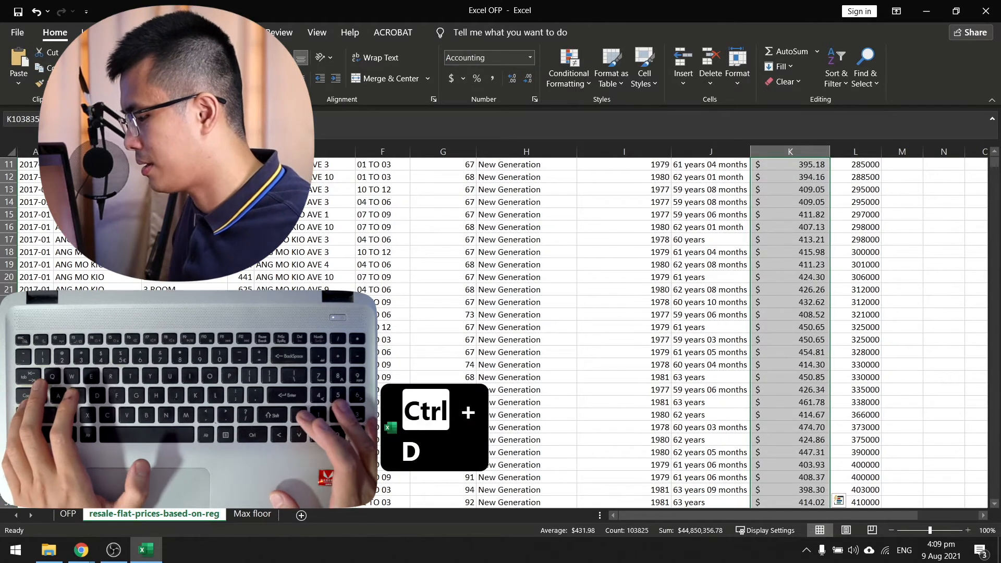
Return to the top of the data and select the entire flat_model column.
{"action": "key", "text": "ctrl+Up"}
{"action": "key", "text": "Down"}
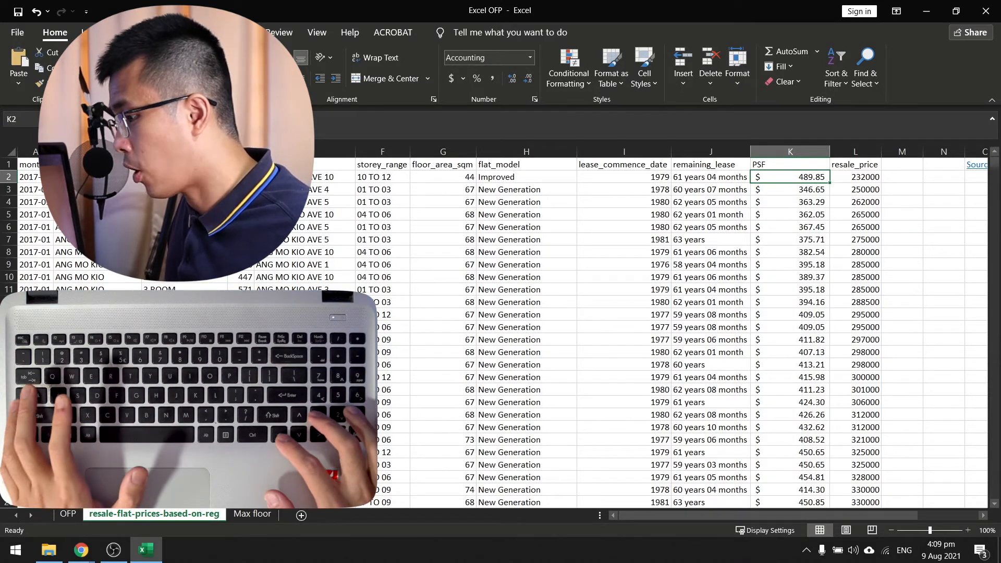
{"action": "key", "text": "Left"}
{"action": "key", "text": "Left"}
{"action": "key", "text": "Left"}
{"action": "key", "text": "Up"}
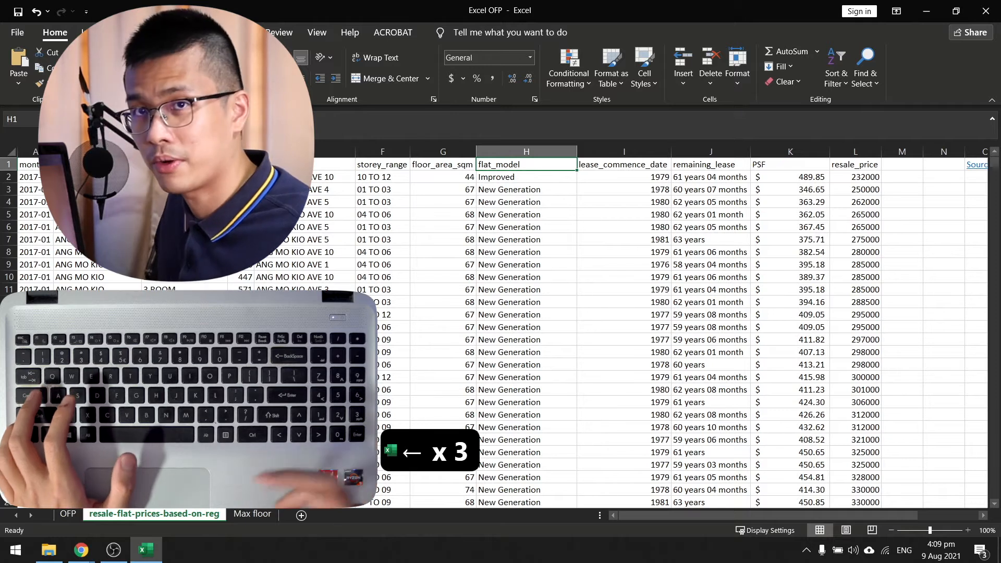
{"action": "key", "text": "ctrl+space"}
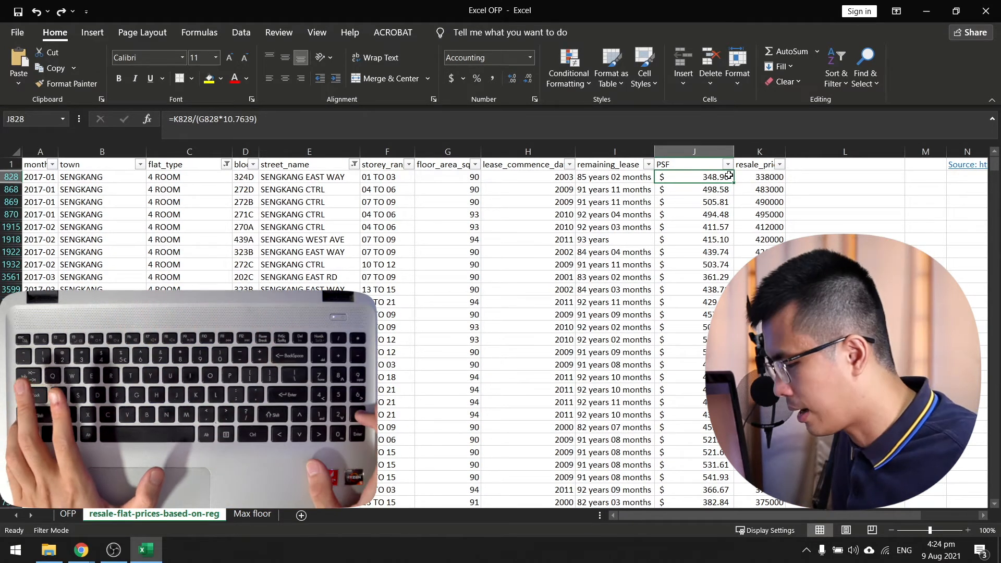
Switch to the Max floor sheet and examine its maximum floor column, ending on the first filtered value in C950.
{"action": "key", "text": "ctrl+Page_Down"}
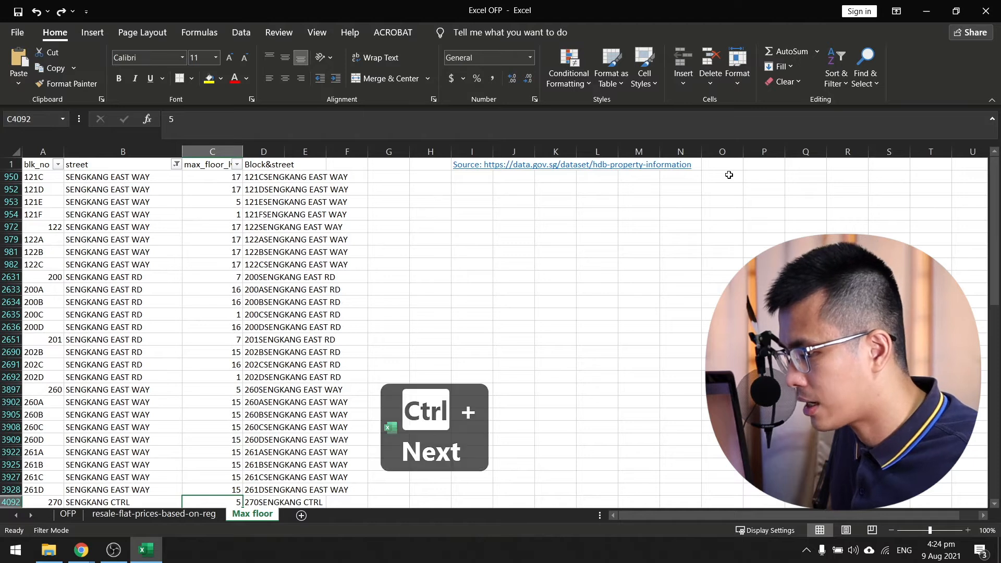
{"action": "key", "text": "Left"}
{"action": "key", "text": "Left"}
{"action": "key", "text": "Left"}
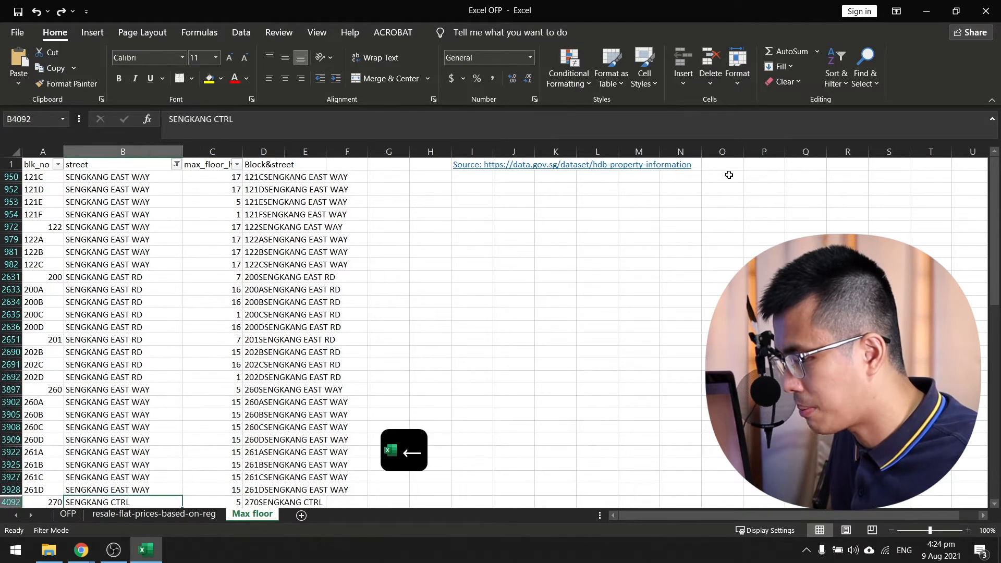
{"action": "key", "text": "Right"}
{"action": "key", "text": "Right"}
{"action": "key", "text": "Right"}
{"action": "key", "text": "Down"}
{"action": "key", "text": "Down"}
{"action": "key", "text": "Down"}
{"action": "key", "text": "ctrl+Up"}
{"action": "key", "text": "ctrl+Up"}
{"action": "key", "text": "Down"}
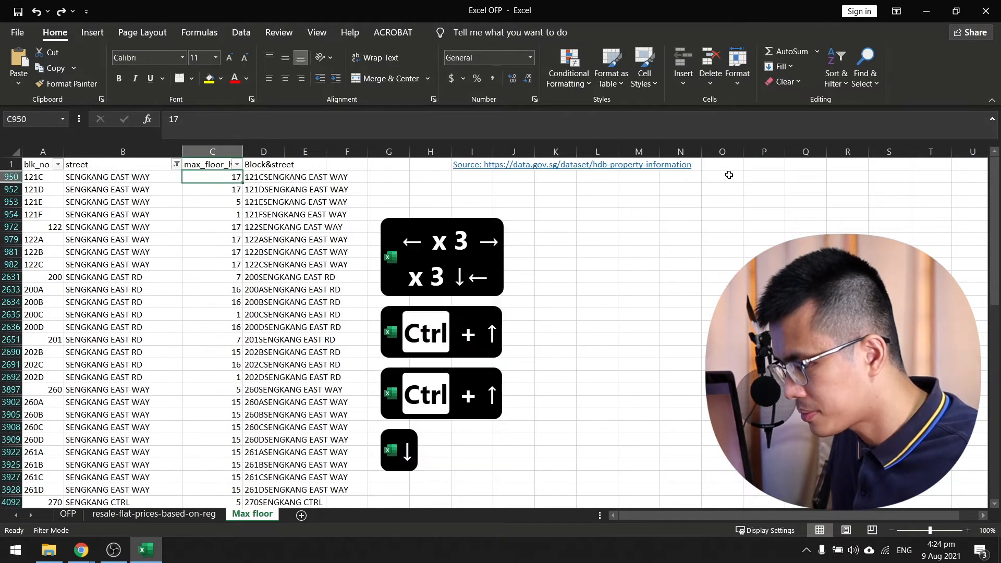
{"action": "key", "text": "Left"}
{"action": "key", "text": "Right"}
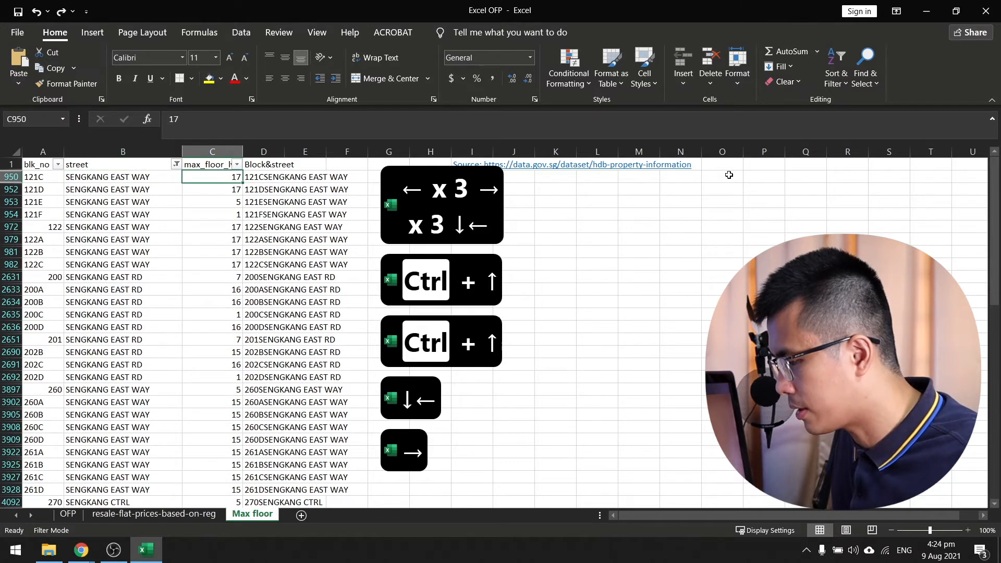
Look back at the resale flat prices sheet, then examine the max floor and Block&street columns on the Max floor sheet.
{"action": "key", "text": "ctrl+Page_Up"}
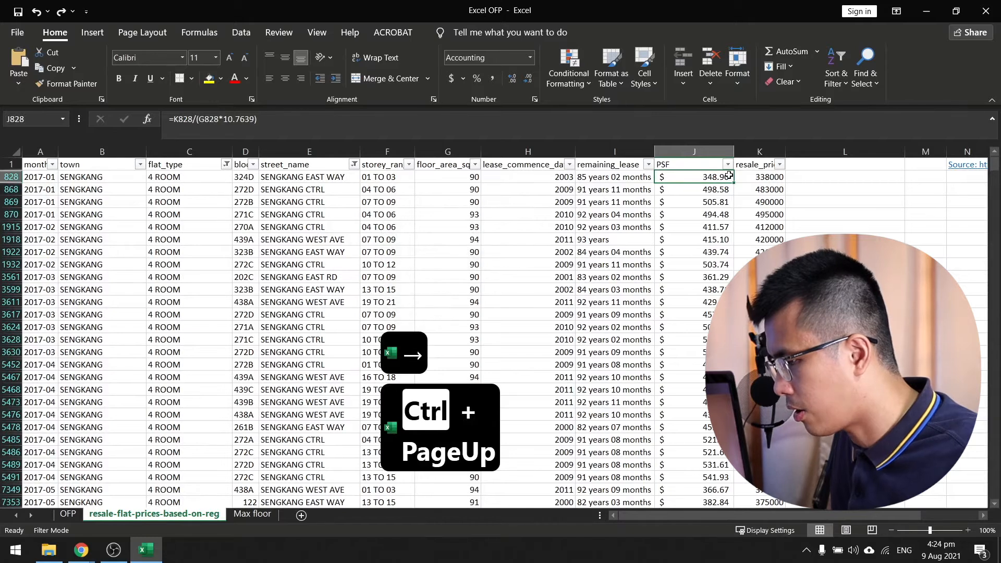
{"action": "key", "text": "ctrl+Page_Down"}
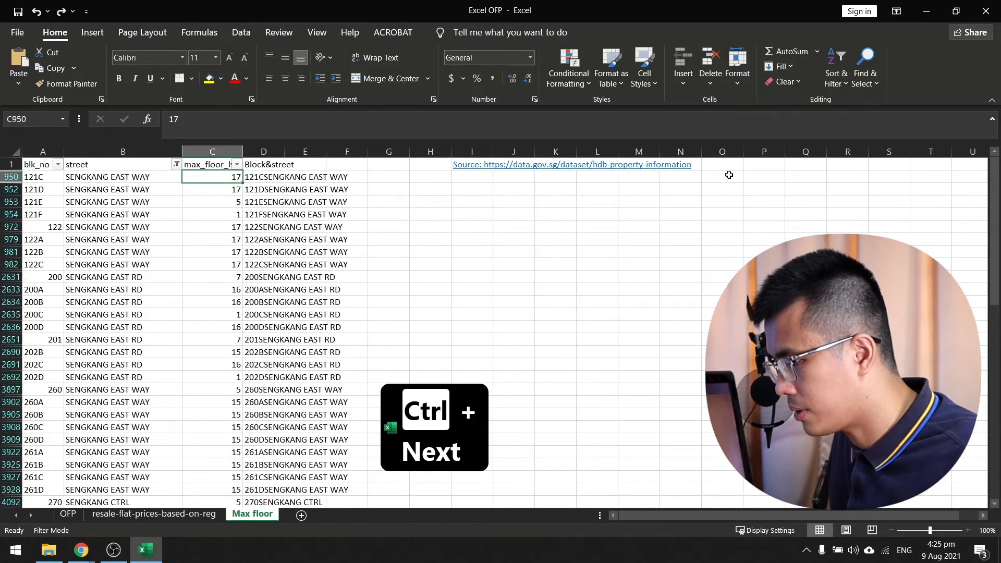
{"action": "key", "text": "Down"}
{"action": "key", "text": "Right"}
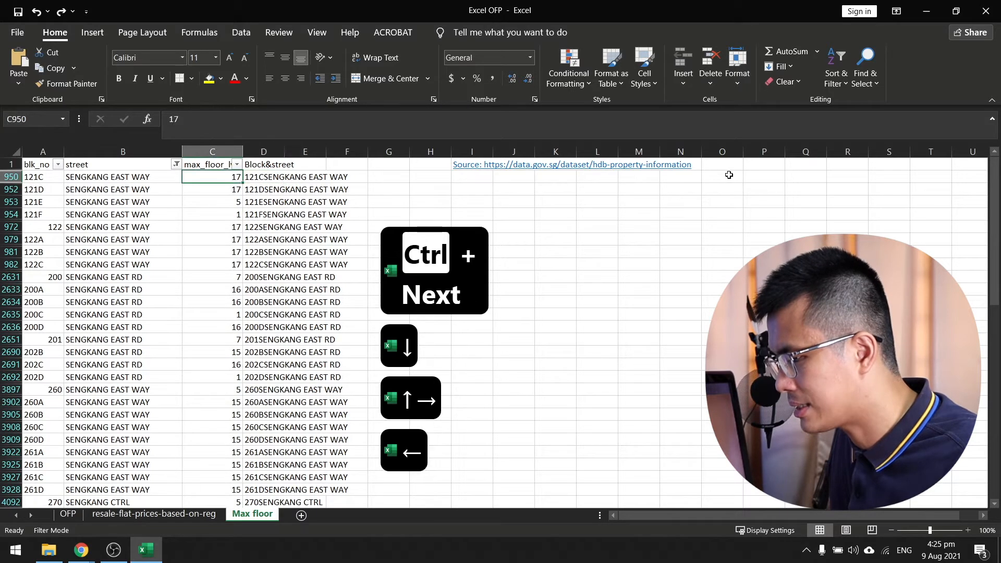
{"action": "key", "text": "Up"}
{"action": "key", "text": "Up"}
{"action": "key", "text": "Down"}
{"action": "key", "text": "Left"}
{"action": "key", "text": "Up"}
{"action": "key", "text": "Right"}
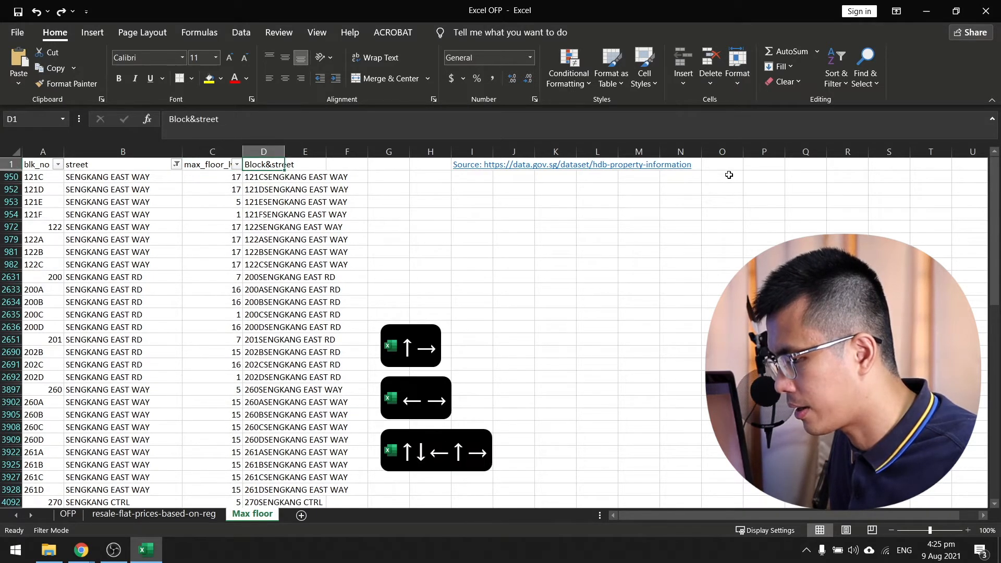
{"action": "key", "text": "Down"}
{"action": "key", "text": "Up"}
{"action": "key", "text": "Down"}
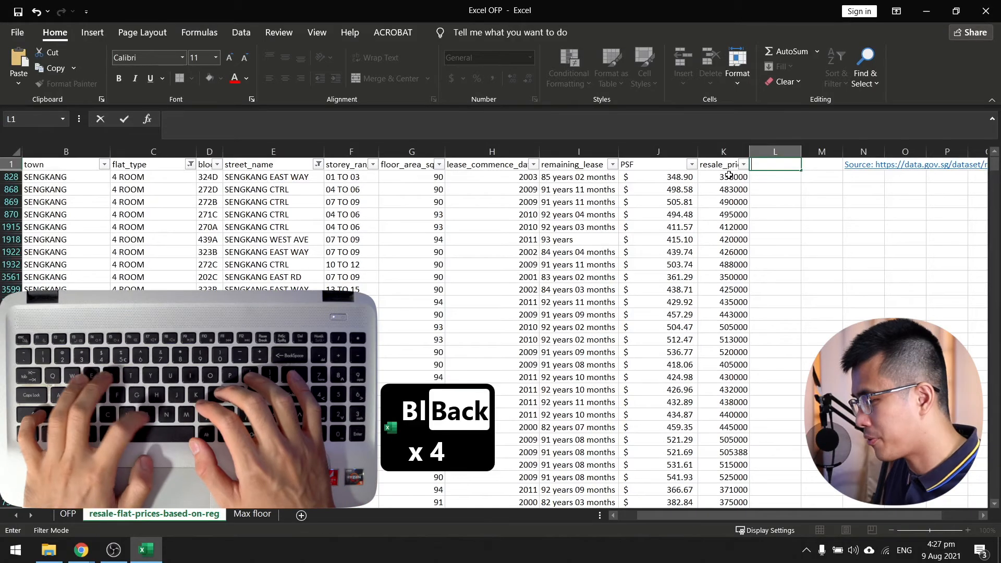
Enter the column heading Block&Street in L1 of the resale flat prices sheet.
{"action": "type", "text": "Blpc"}
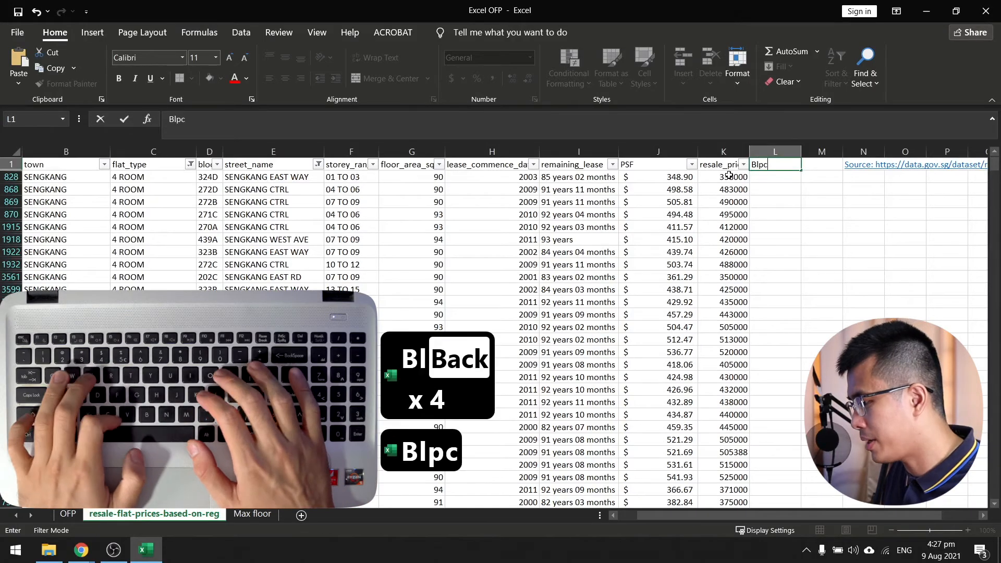
{"action": "key", "text": "BackSpace"}
{"action": "key", "text": "BackSpace"}
{"action": "type", "text": "ock&Street"}
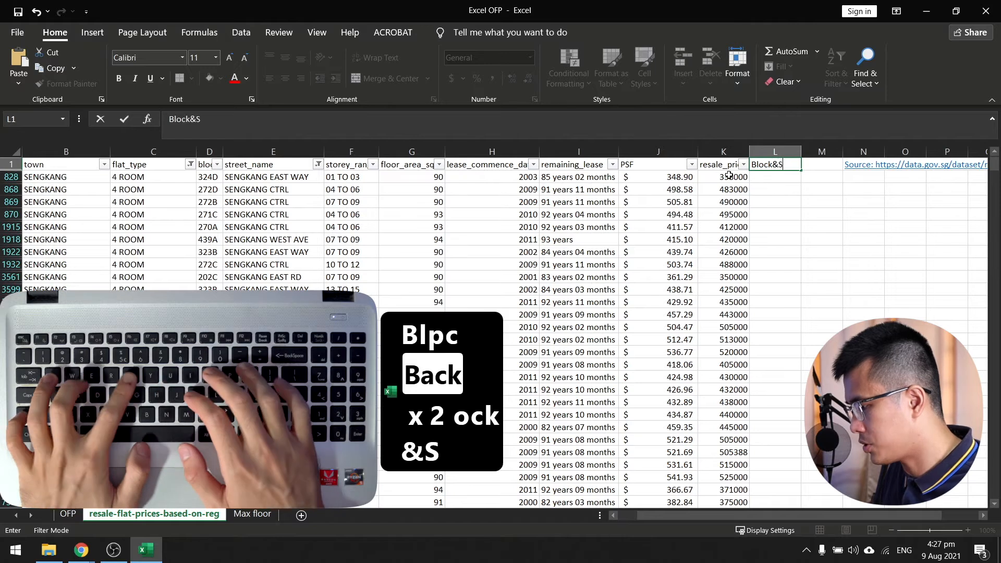
{"action": "key", "text": "Return"}
Join the block and street name in L828 with the formula =D828&E828.
{"action": "type", "text": "=D828"}
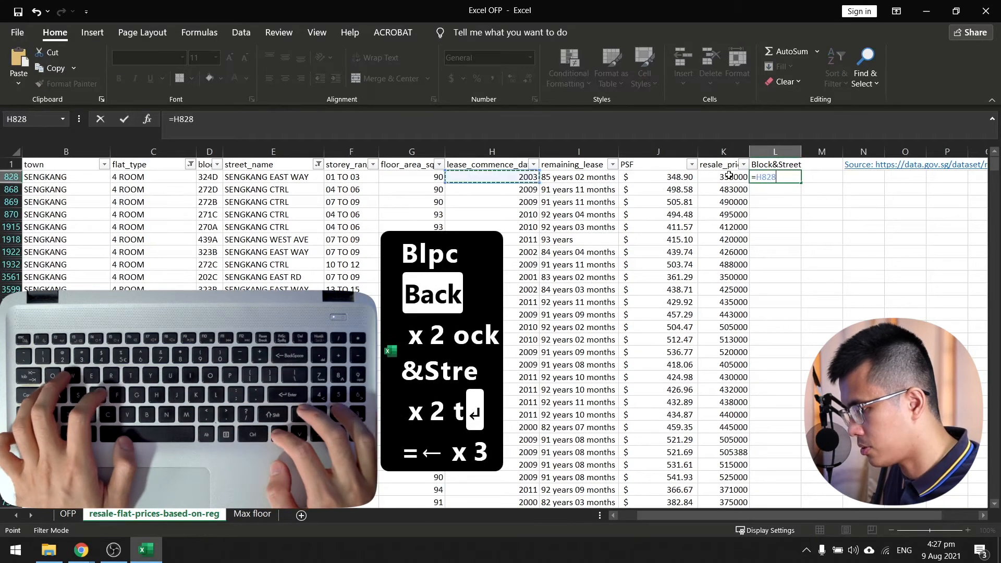
{"action": "type", "text": "&"}
{"action": "key", "text": "Left"}
{"action": "key", "text": "Left"}
{"action": "key", "text": "Left"}
{"action": "key", "text": "Left"}
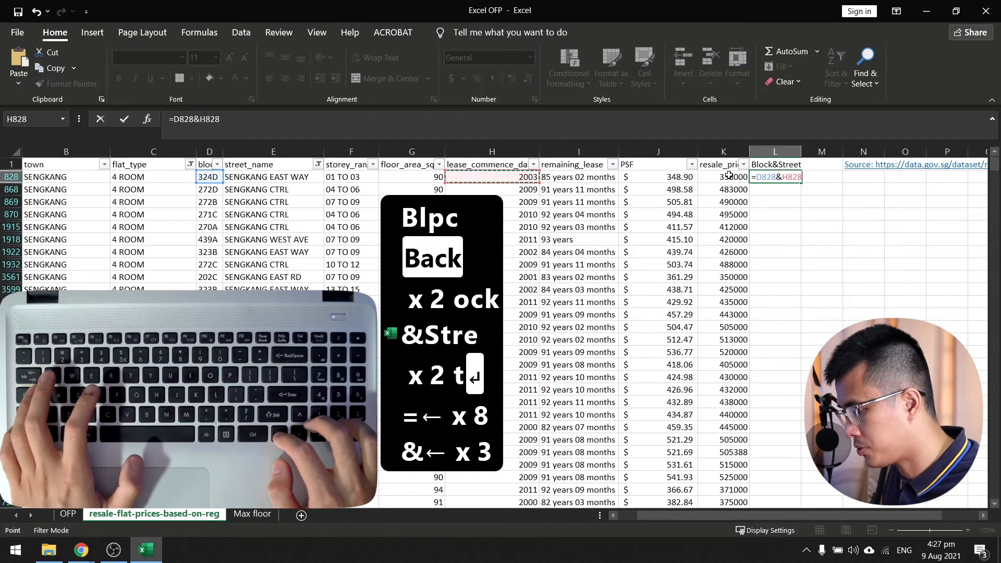
{"action": "key", "text": "Return"}
Fill the Block&Street formula down to the last data row, L99414, using resale_price to locate the end of the data.
{"action": "key", "text": "Left"}
{"action": "key", "text": "ctrl+Down"}
{"action": "key", "text": "Right"}
{"action": "key", "text": "ctrl+shift+Up"}
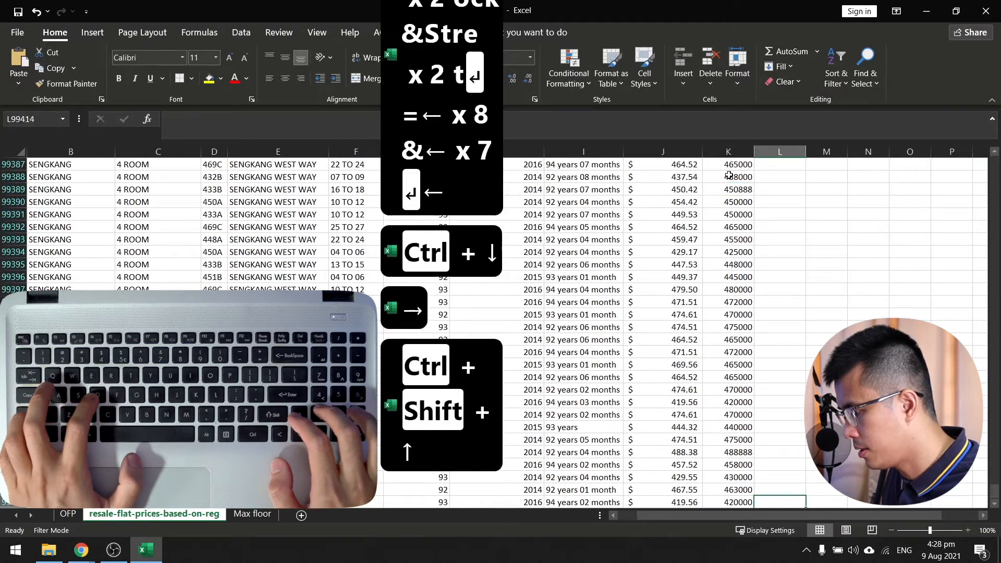
{"action": "key", "text": "ctrl+d"}
Return to the heading in L1 and autofit the width of the Block&Street column.
{"action": "key", "text": "ctrl+Up"}
{"action": "key", "text": "ctrl+Up"}
{"action": "key", "text": "ctrl+space"}
{"action": "key", "text": "alt+h"}
{"action": "key", "text": "o"}
{"action": "key", "text": "i"}
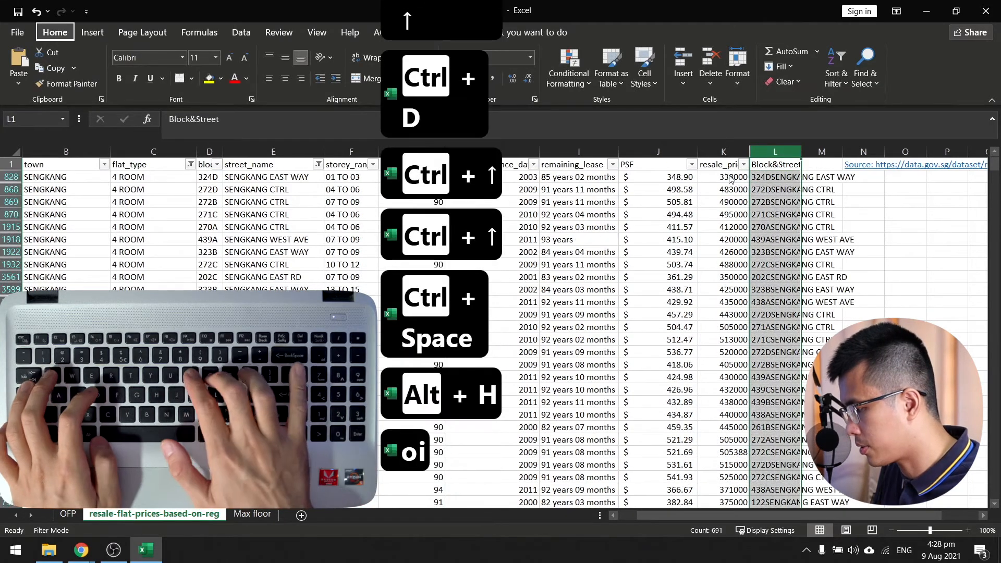
{"action": "key", "text": "Down"}
{"action": "key", "text": "Down"}
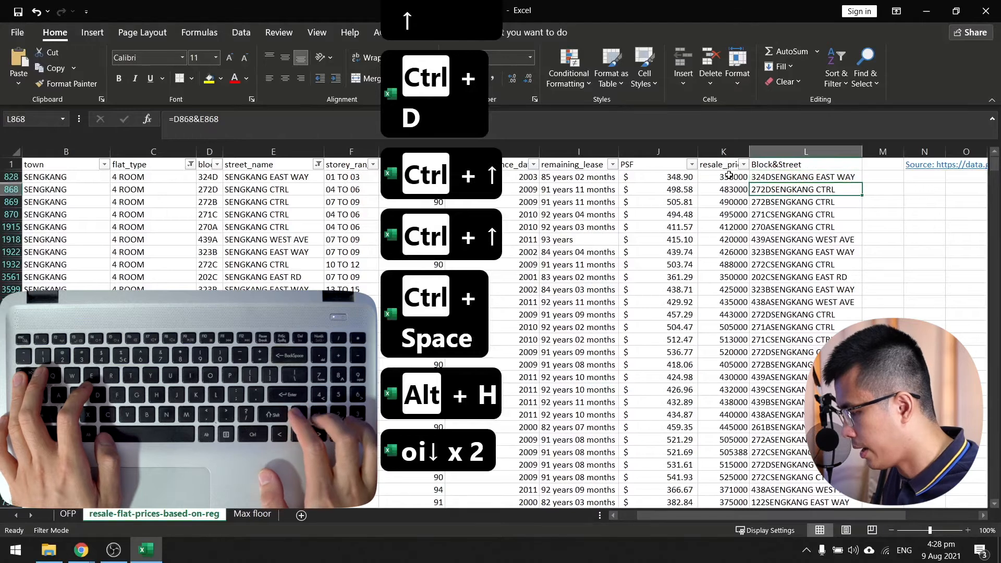
Enter the column heading Max Floor in M1, next to Block&Street.
{"action": "key", "text": "Up"}
{"action": "key", "text": "Right"}
{"action": "type", "text": "Max Fl"}
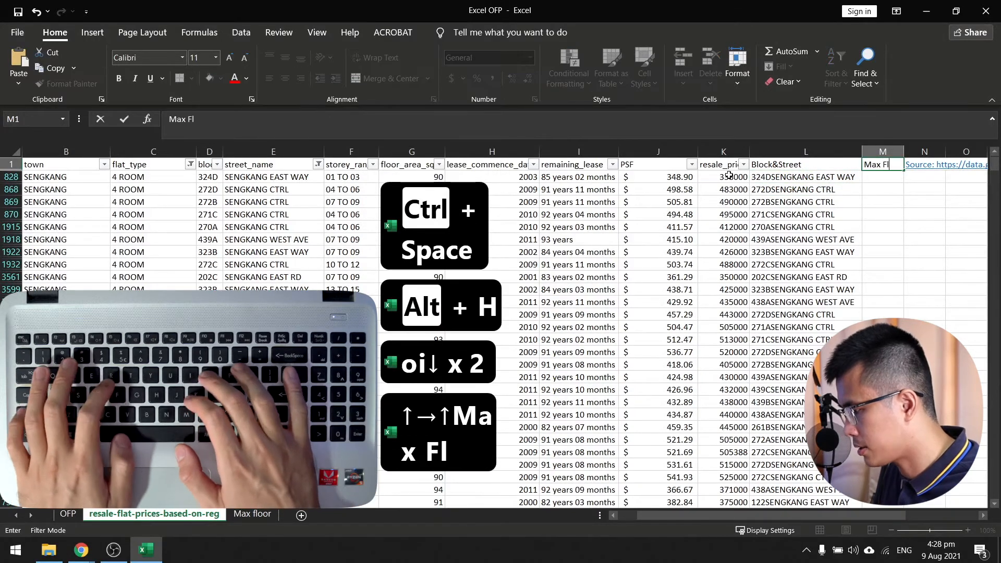
{"action": "type", "text": "oor"}
{"action": "key", "text": "Return"}
Start an INDEX formula in M828 with the absolute column $C:$C of the Max floor sheet as its array.
{"action": "type", "text": "=index("}
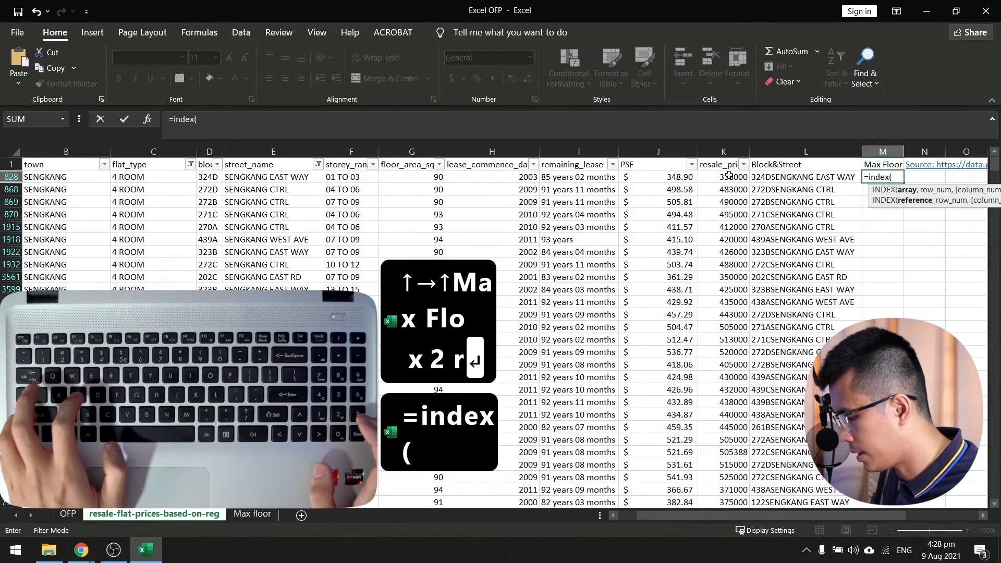
{"action": "key", "text": "ctrl+Next"}
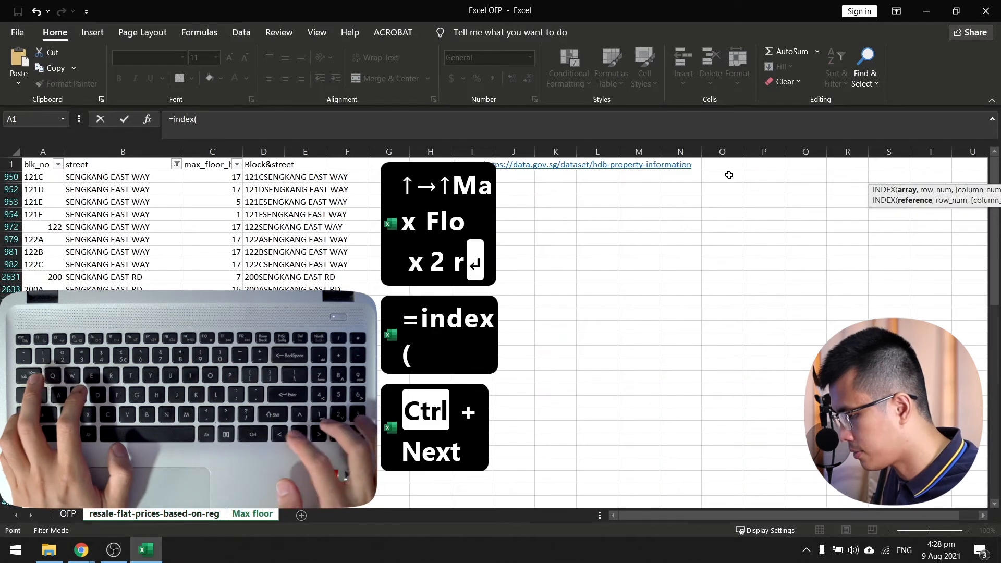
{"action": "key", "text": "Right"}
{"action": "key", "text": "Right"}
{"action": "key", "text": "Right"}
{"action": "key", "text": "Left"}
{"action": "key", "text": "ctrl+space"}
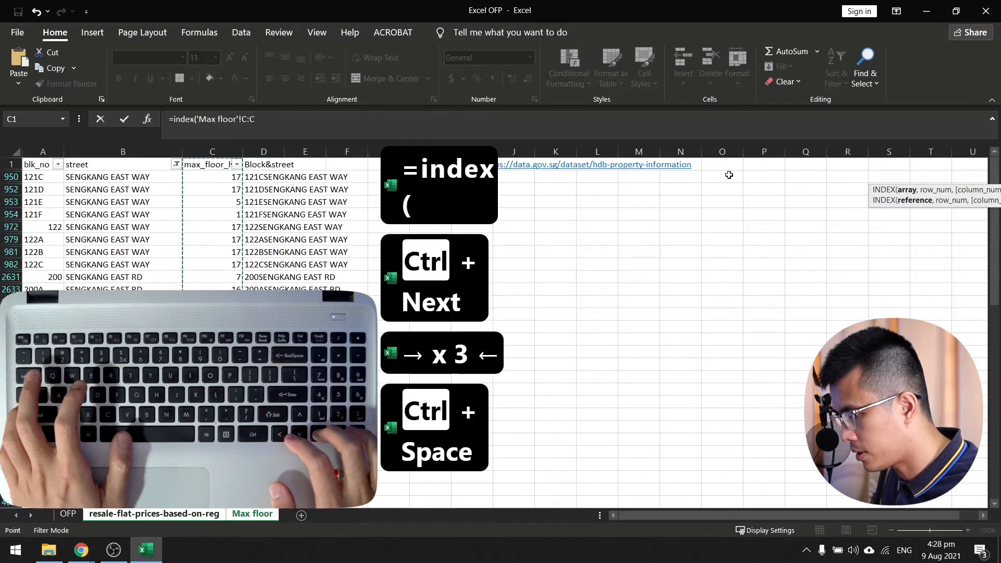
{"action": "key", "text": "F4"}
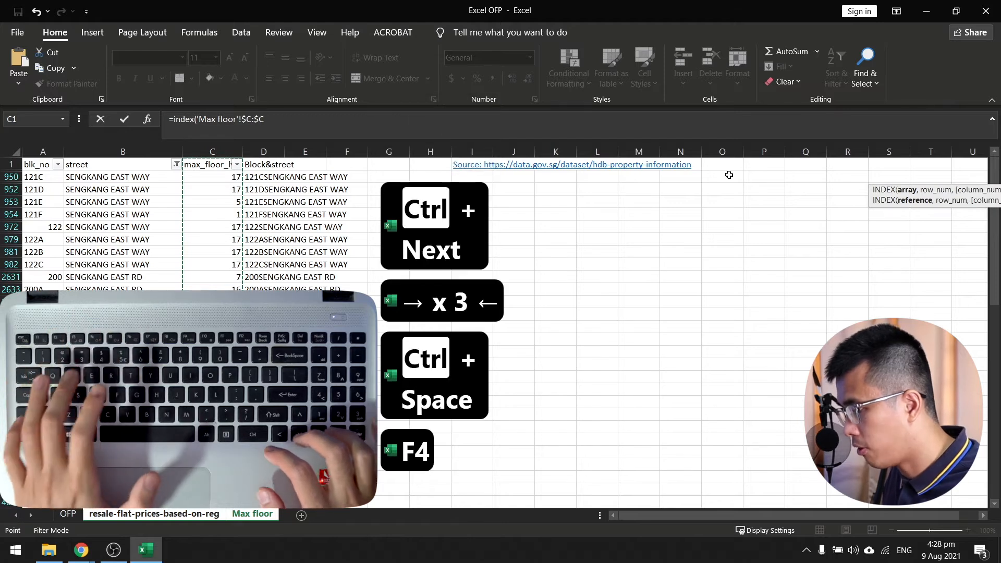
{"action": "type", "text": ","}
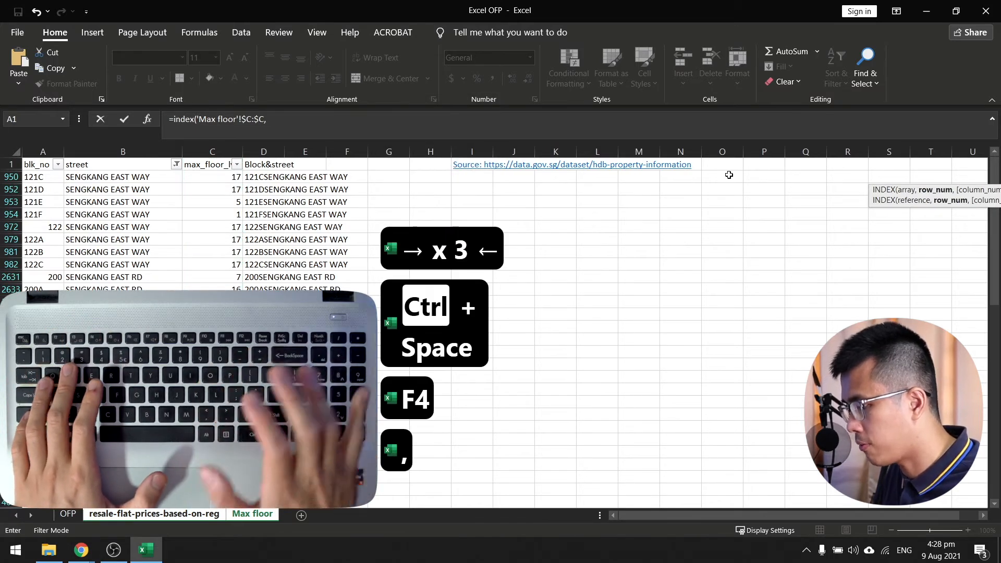
{"action": "type", "text": "match"}
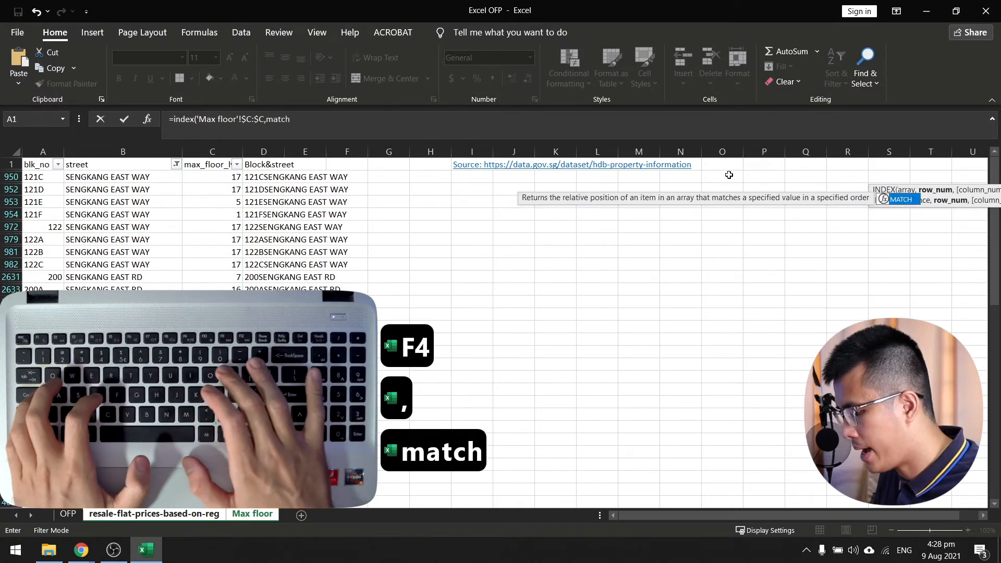
{"action": "type", "text": "("}
Nest a MATCH function as the row number, with L828 of the resale flat prices sheet as its lookup value.
{"action": "key", "text": "ctrl+Page_Up"}
{"action": "key", "text": "Left"}
{"action": "key", "text": "Left"}
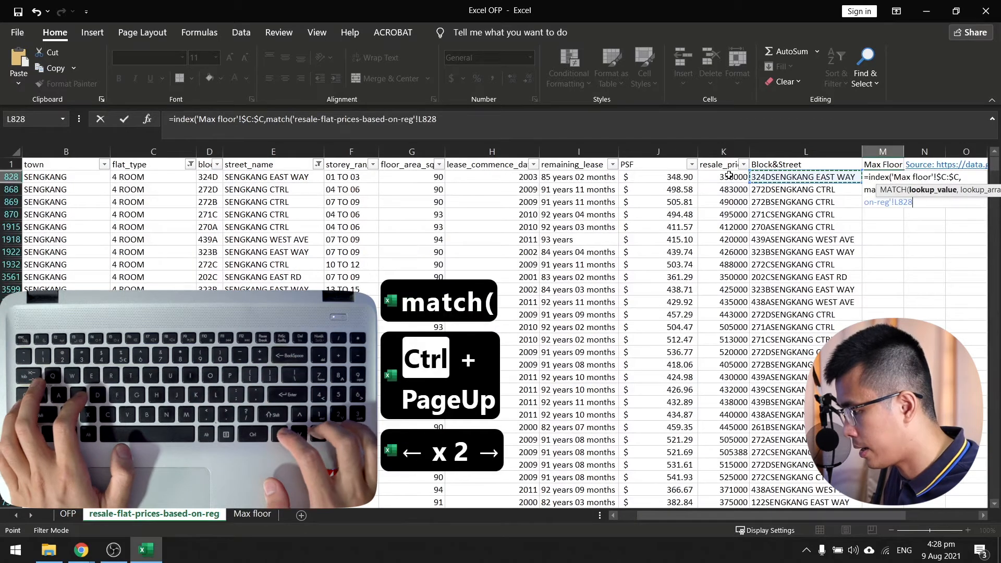
{"action": "type", "text": ","}
Complete the formula with 'Max floor'!$D:$D as the lookup array and match type 0, and enter it.
{"action": "key", "text": "ctrl+Page_Down"}
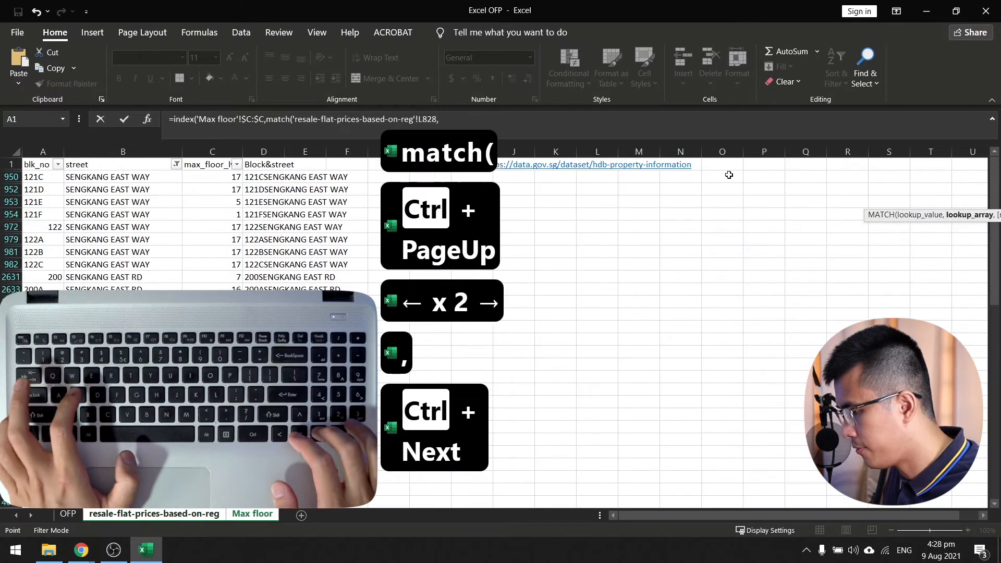
{"action": "key", "text": "Right"}
{"action": "key", "text": "Right"}
{"action": "key", "text": "ctrl+space"}
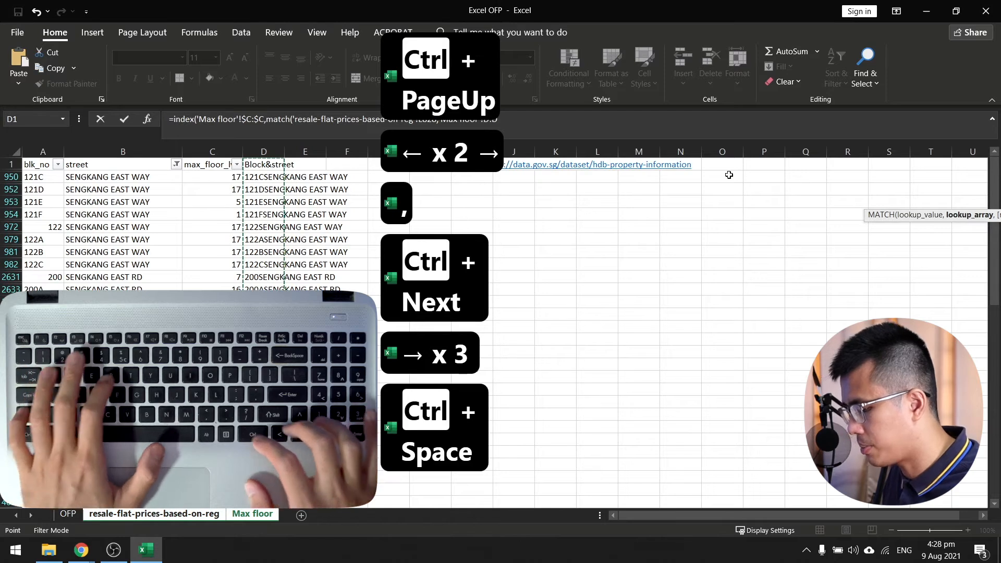
{"action": "key", "text": "F4"}
{"action": "type", "text": ",0"}
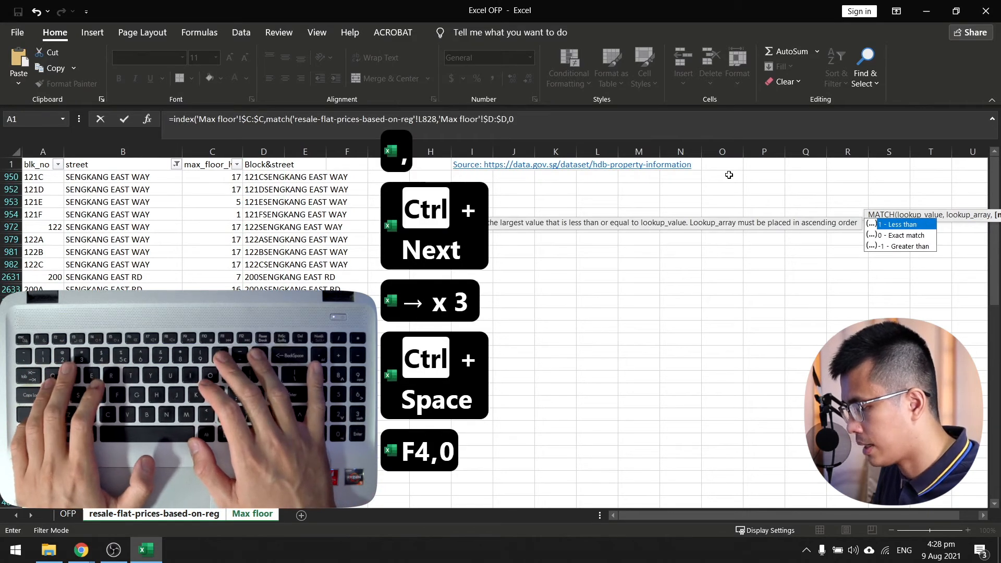
{"action": "type", "text": ")"}
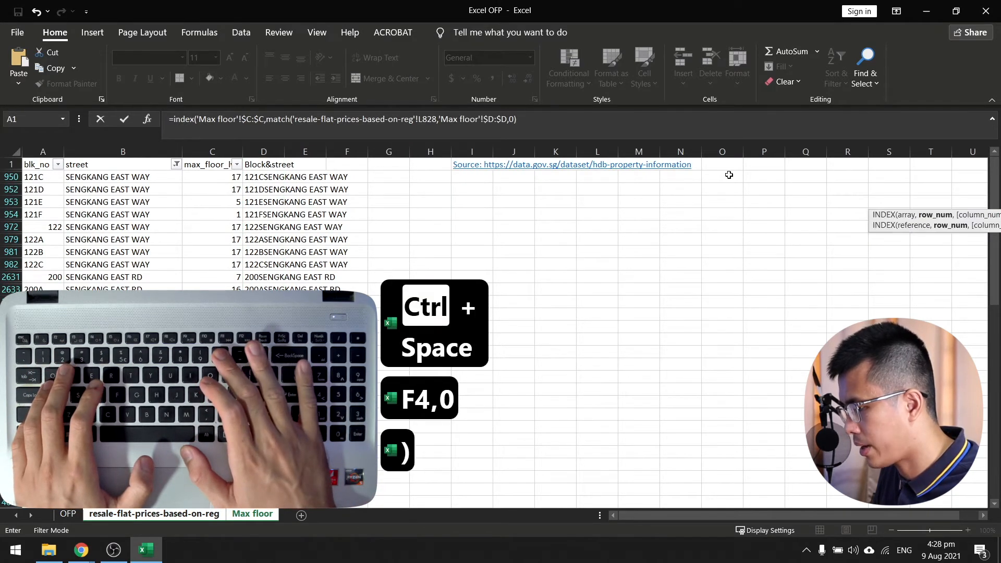
{"action": "type", "text": ")"}
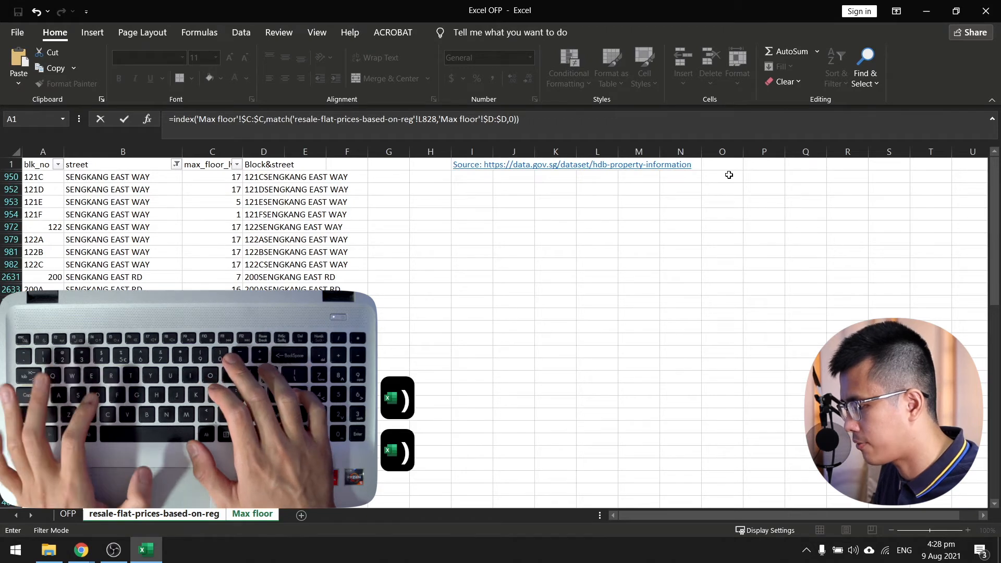
{"action": "key", "text": "Return"}
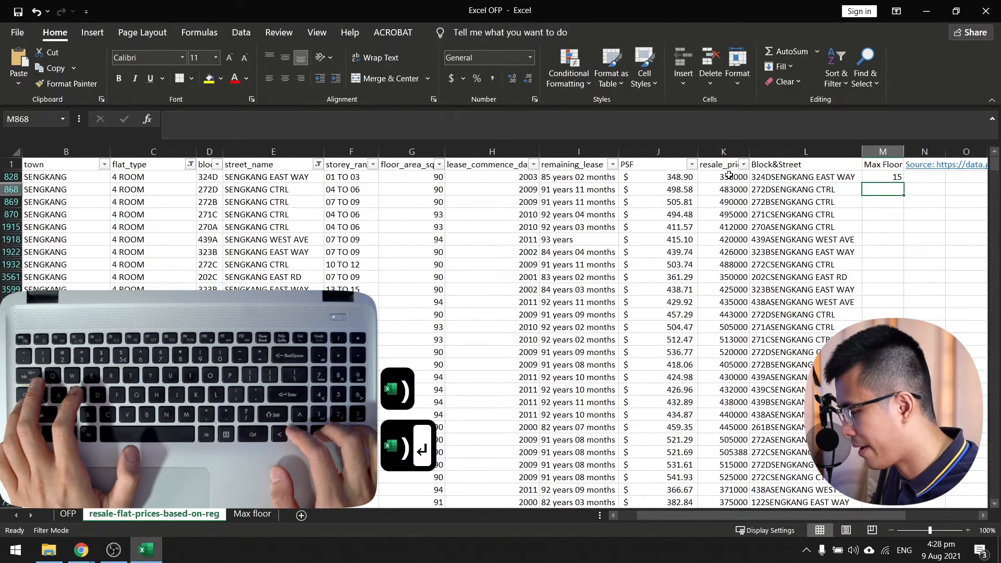
Look back through row 828 to check which Block&Street value the Max Floor lookup uses.
{"action": "key", "text": "Left"}
{"action": "key", "text": "Left"}
{"action": "key", "text": "Left"}
{"action": "key", "text": "Left"}
{"action": "key", "text": "Left"}
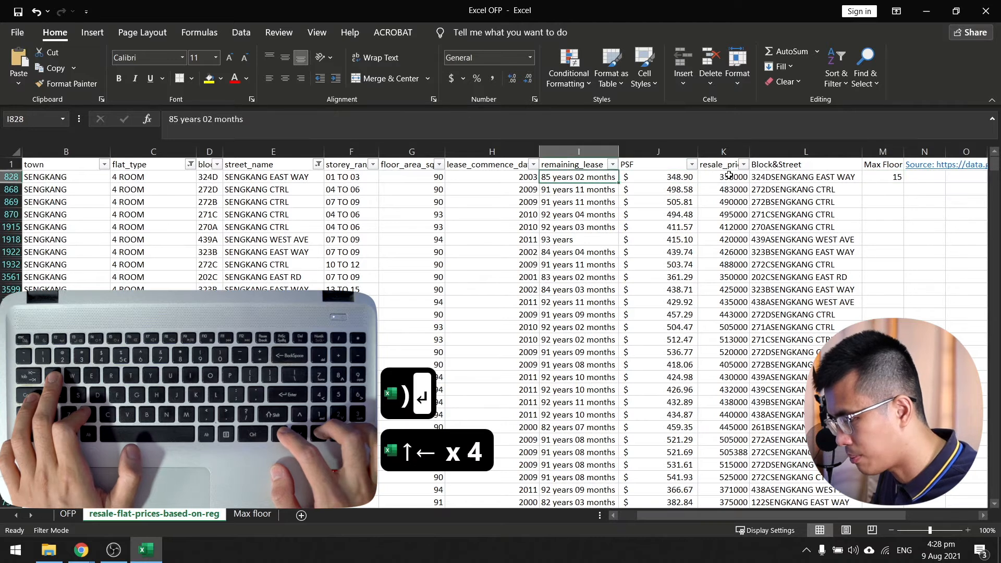
{"action": "key", "text": "Right"}
{"action": "key", "text": "Right"}
{"action": "key", "text": "Right"}
Find block 324D on the Max floor sheet and check its maximum floor in column C.
{"action": "key", "text": "Right"}
{"action": "key", "text": "Right"}
{"action": "key", "text": "Left"}
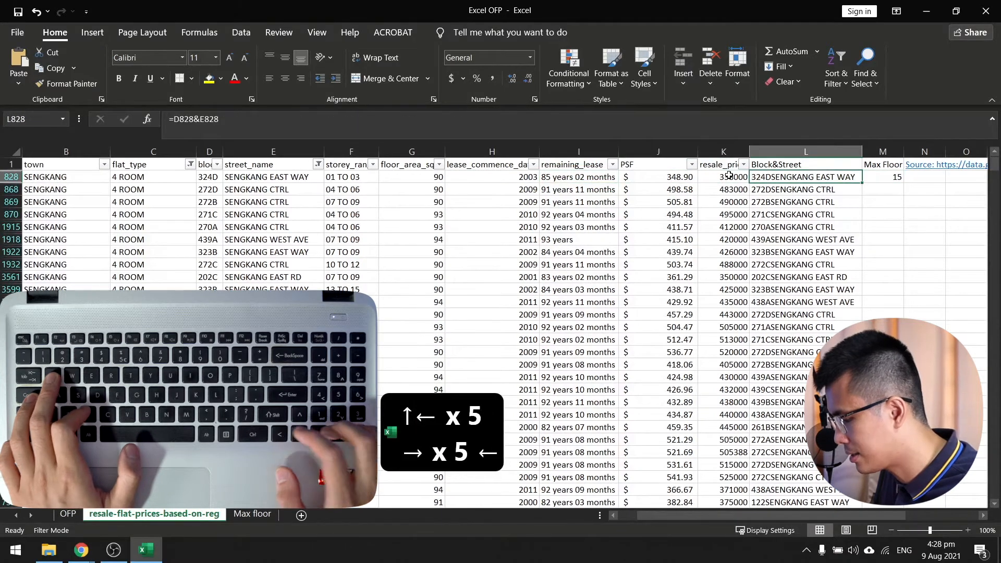
{"action": "key", "text": "ctrl+Page_Down"}
{"action": "key", "text": "Left"}
{"action": "key", "text": "Right"}
{"action": "key", "text": "ctrl+f"}
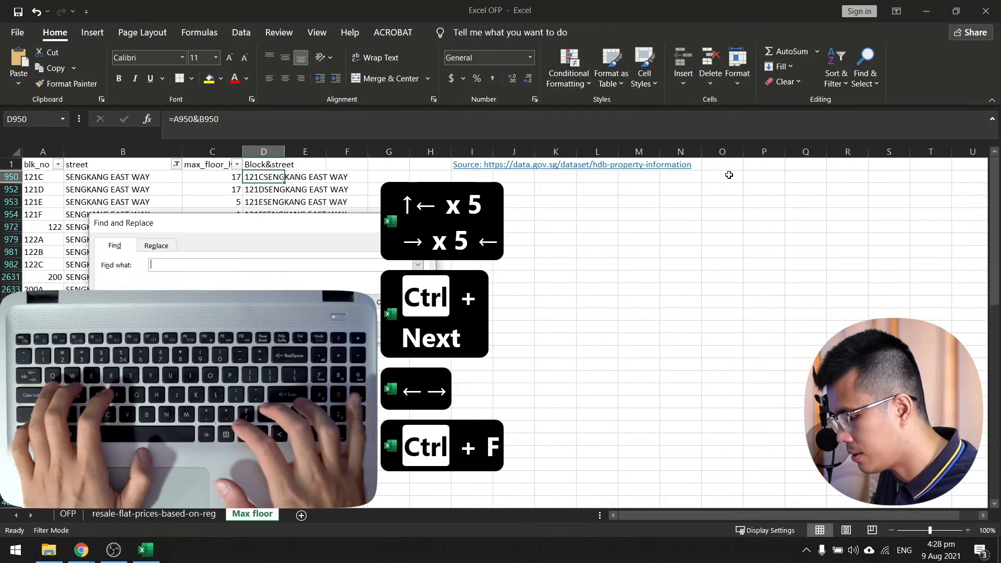
{"action": "type", "text": "324D"}
{"action": "key", "text": "Return"}
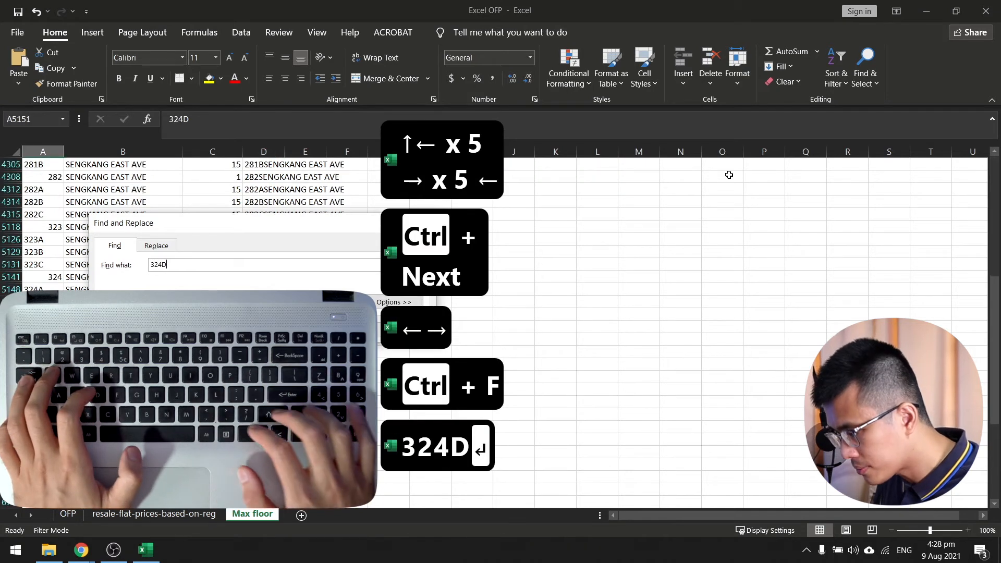
{"action": "key", "text": "Escape"}
{"action": "key", "text": "Right"}
{"action": "key", "text": "Right"}
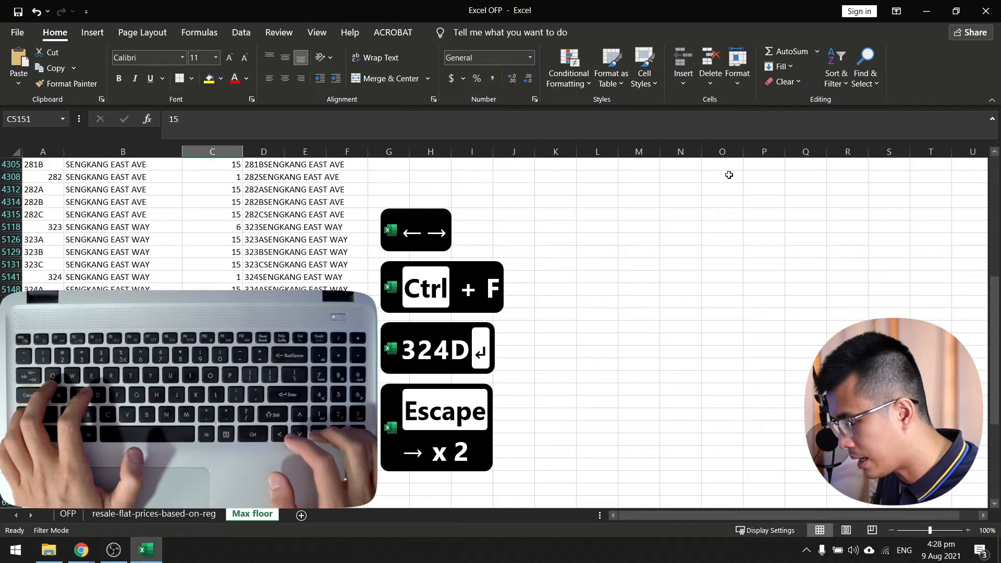
Fill the Max Floor formula down to the last data row of the resale flat prices sheet and return to M1.
{"action": "key", "text": "ctrl+Page_Up"}
{"action": "key", "text": "Left"}
{"action": "key", "text": "Right"}
{"action": "key", "text": "ctrl+Down"}
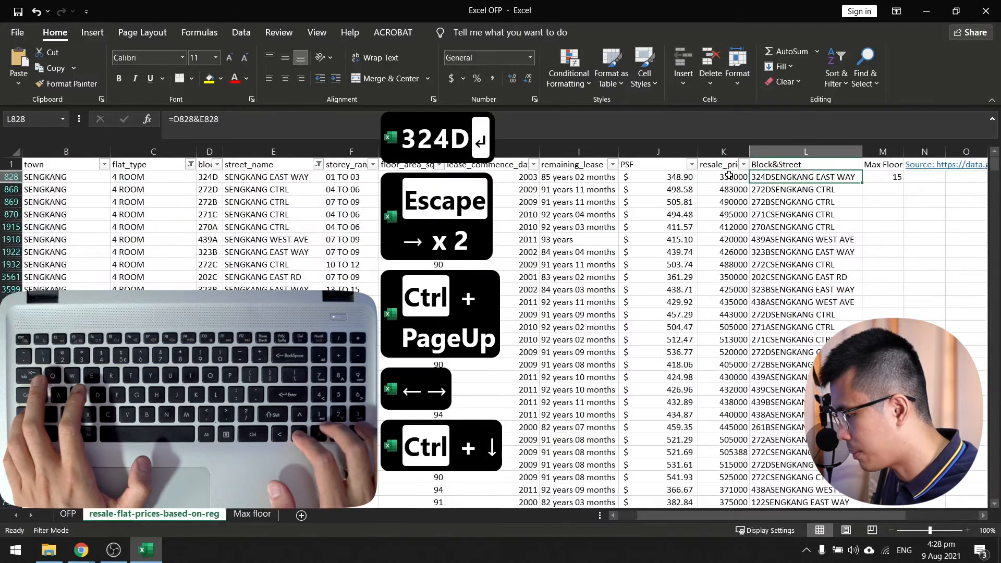
{"action": "key", "text": "Right"}
{"action": "key", "text": "ctrl+shift+Up"}
{"action": "key", "text": "ctrl+d"}
{"action": "key", "text": "ctrl+Up"}
{"action": "key", "text": "ctrl+Up"}
{"action": "key", "text": "ctrl+Up"}
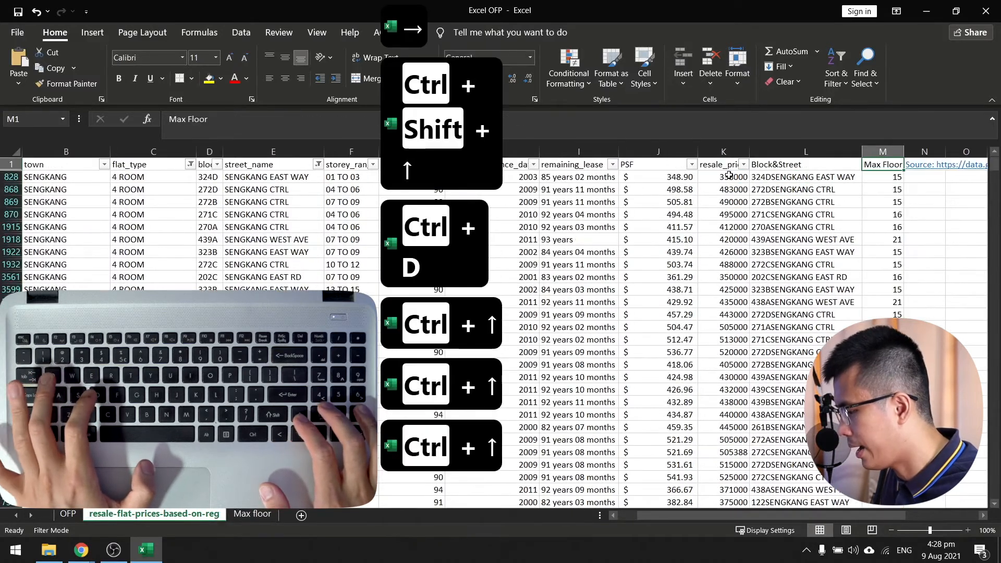
Go to the block heading in D1 and select the entire block column.
{"action": "key", "text": "Down"}
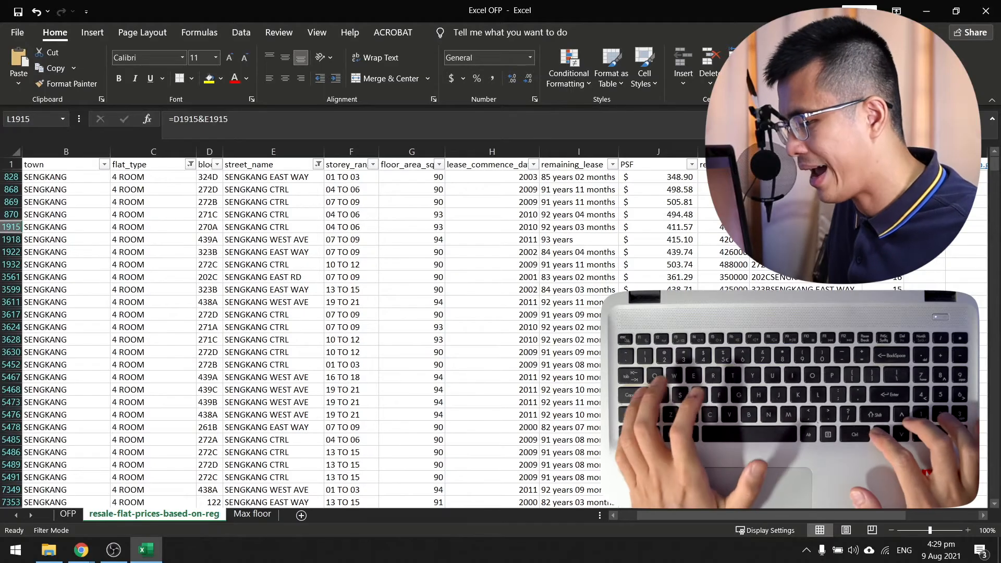
{"action": "key", "text": "Left"}
{"action": "key", "text": "Left"}
{"action": "key", "text": "Left"}
{"action": "key", "text": "Left"}
{"action": "key", "text": "Left"}
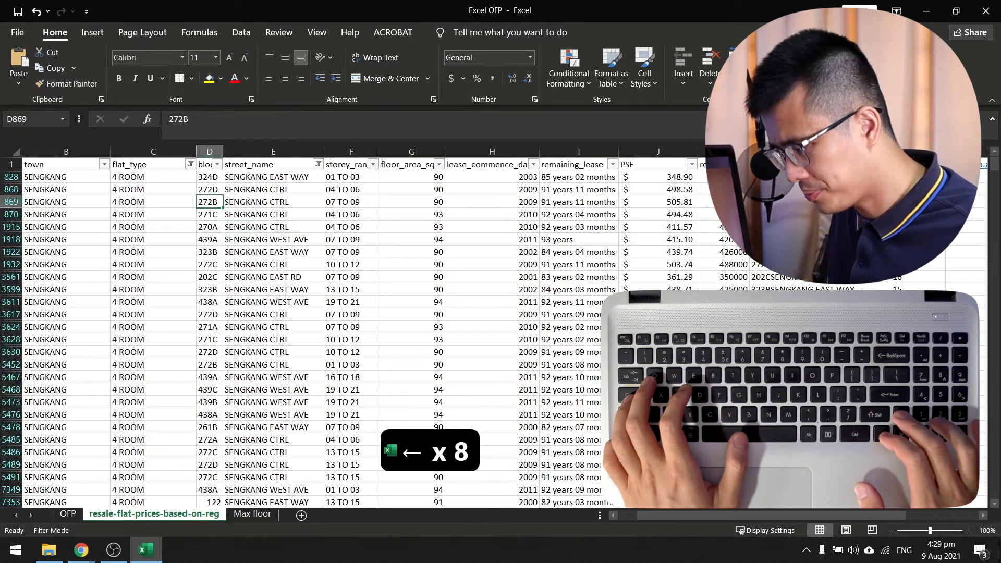
{"action": "key", "text": "Up"}
{"action": "key", "text": "Up"}
{"action": "key", "text": "Up"}
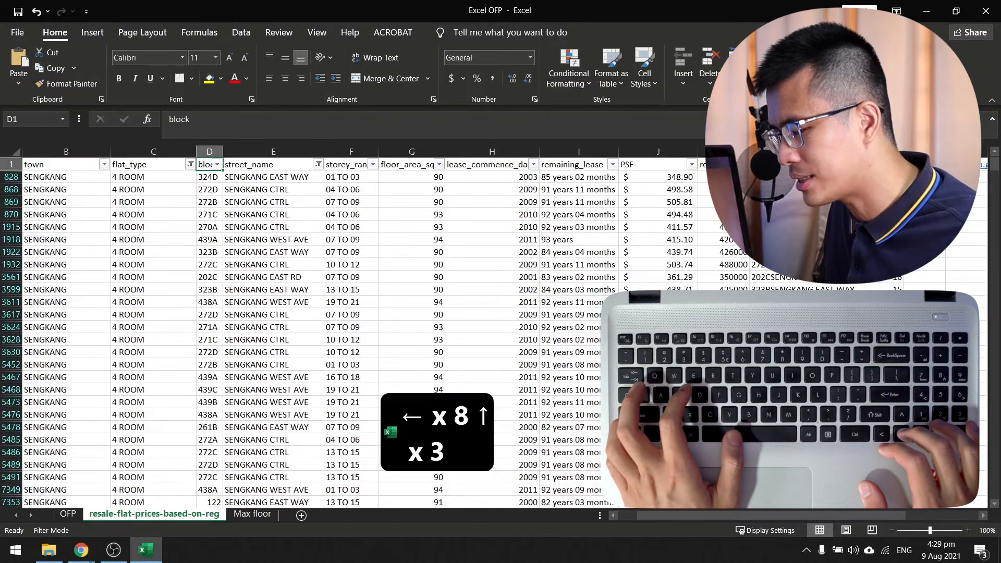
{"action": "key", "text": "ctrl+shift+Down"}
{"action": "key", "text": "Up"}
{"action": "key", "text": "Down"}
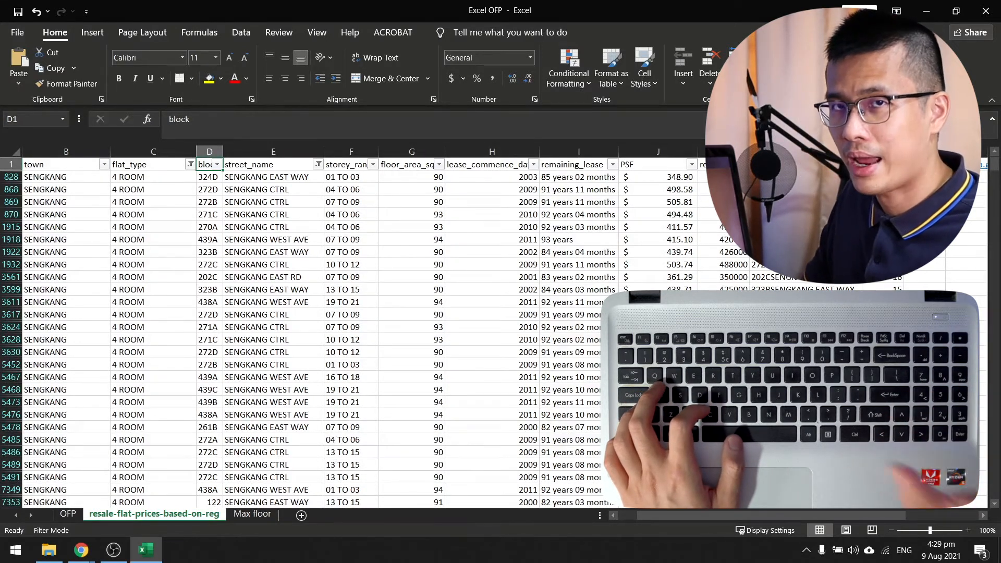
{"action": "key", "text": "Up"}
{"action": "key", "text": "ctrl+space"}
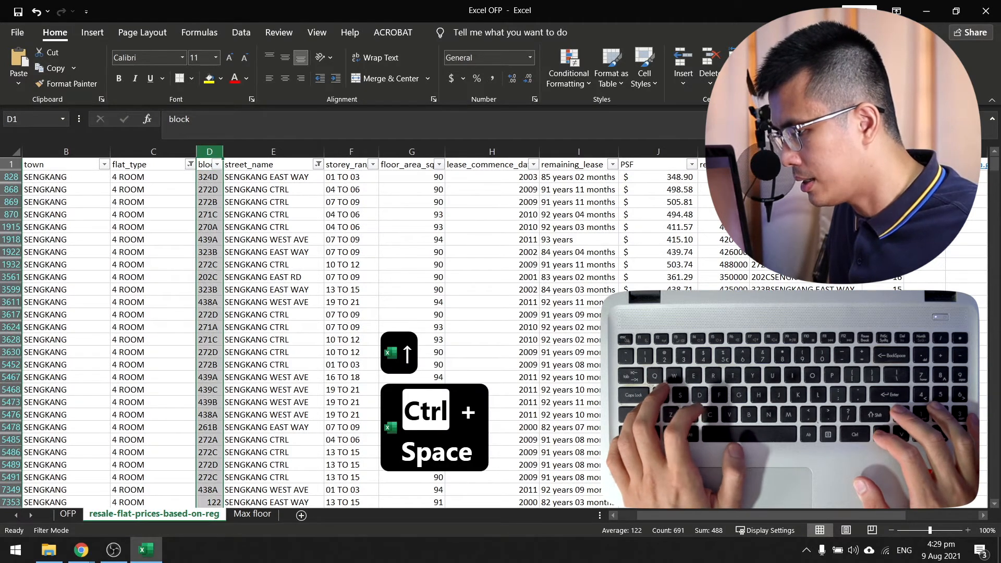
Copy the filtered block column into a new worksheet, starting at A1.
{"action": "key", "text": "ctrl+c"}
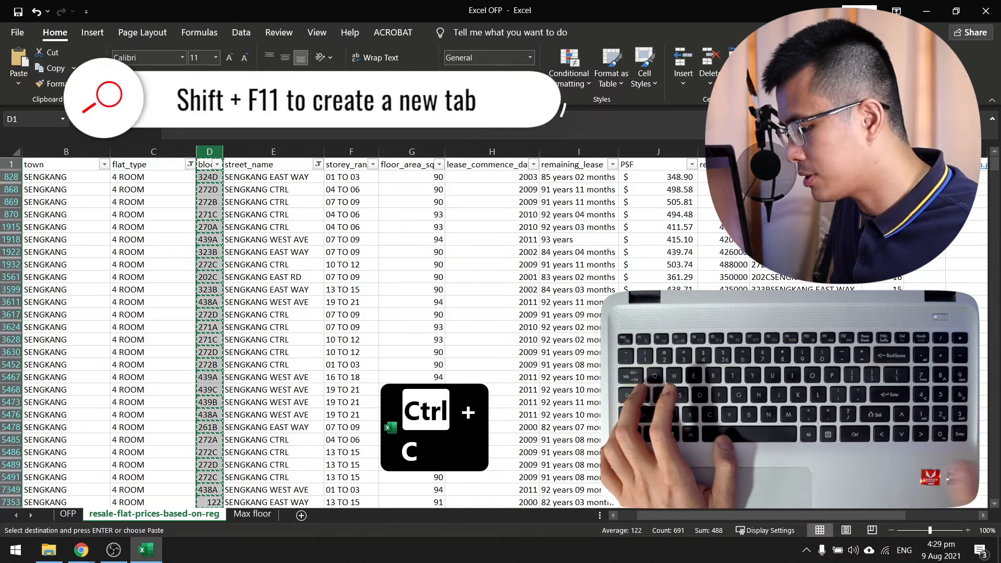
{"action": "key", "text": "shift+F11"}
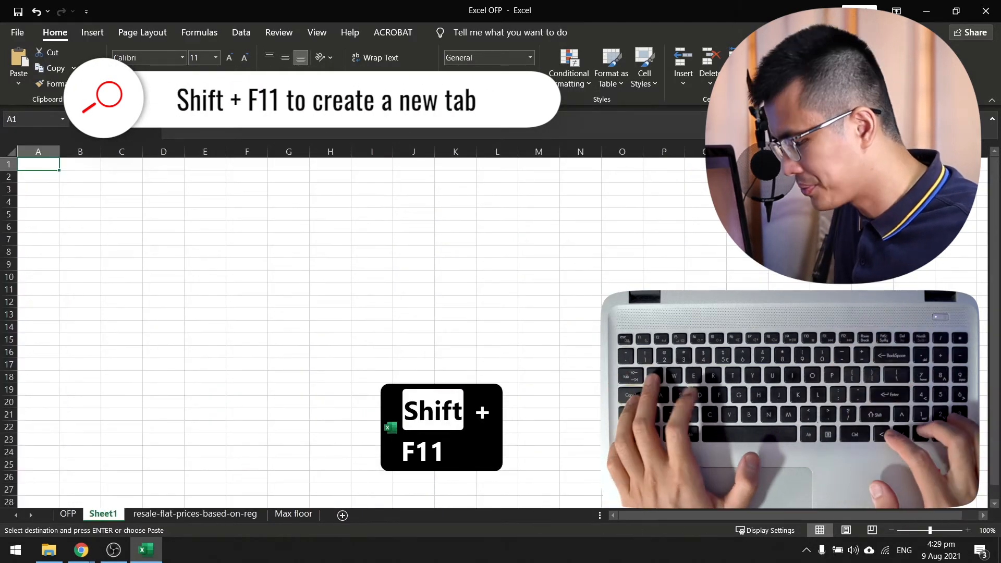
{"action": "key", "text": "ctrl+v"}
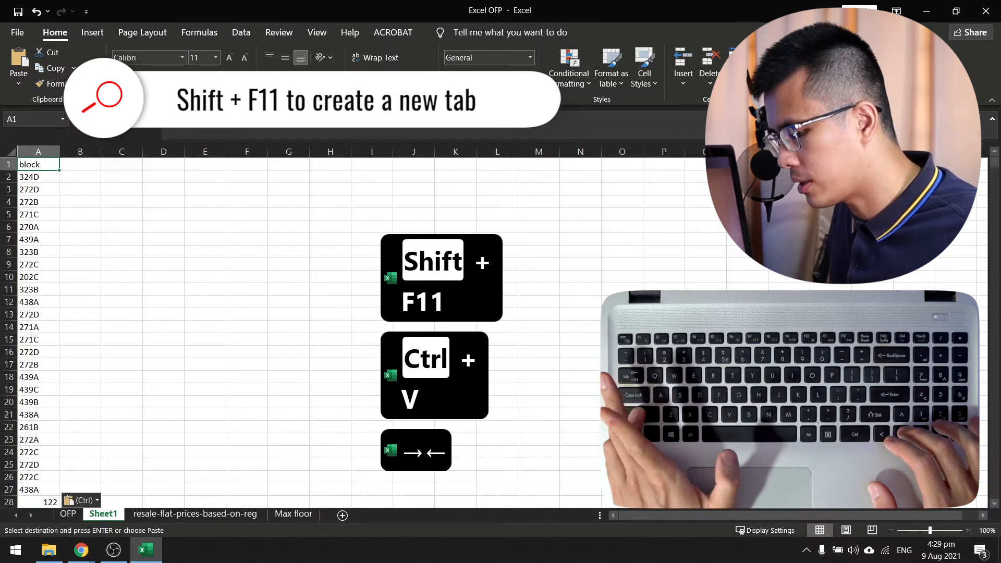
Select the pasted block list from A1 to A691 and bring up the data commands.
{"action": "key", "text": "ctrl+shift+Down"}
{"action": "key", "text": "shift+Down"}
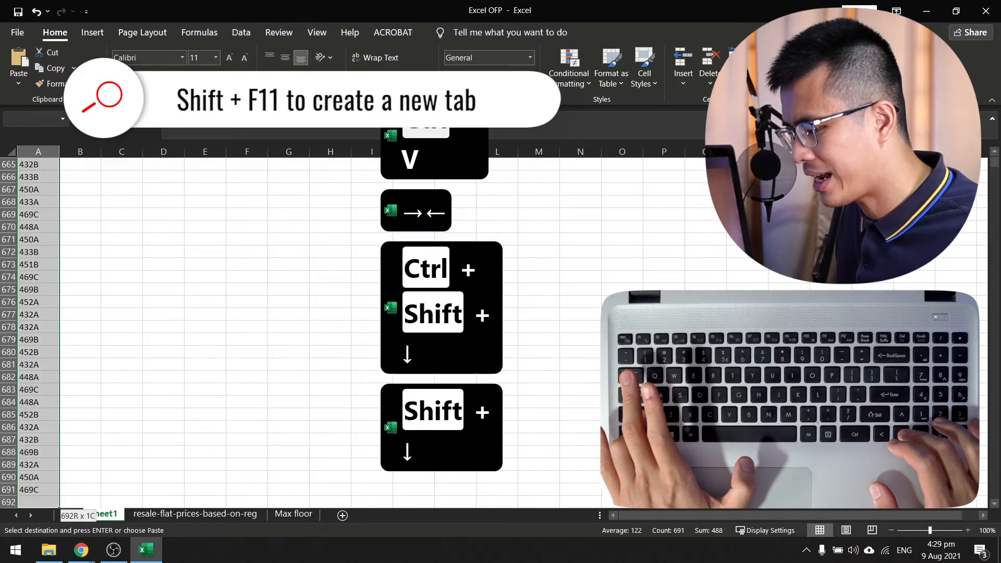
{"action": "key", "text": "shift+Up"}
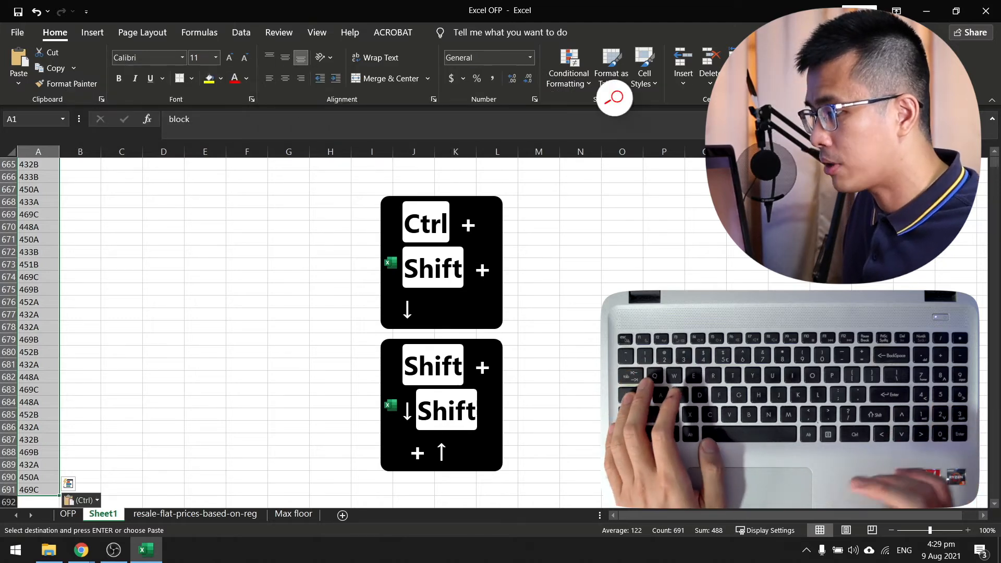
{"action": "left_click", "coordinate": [241, 32]}
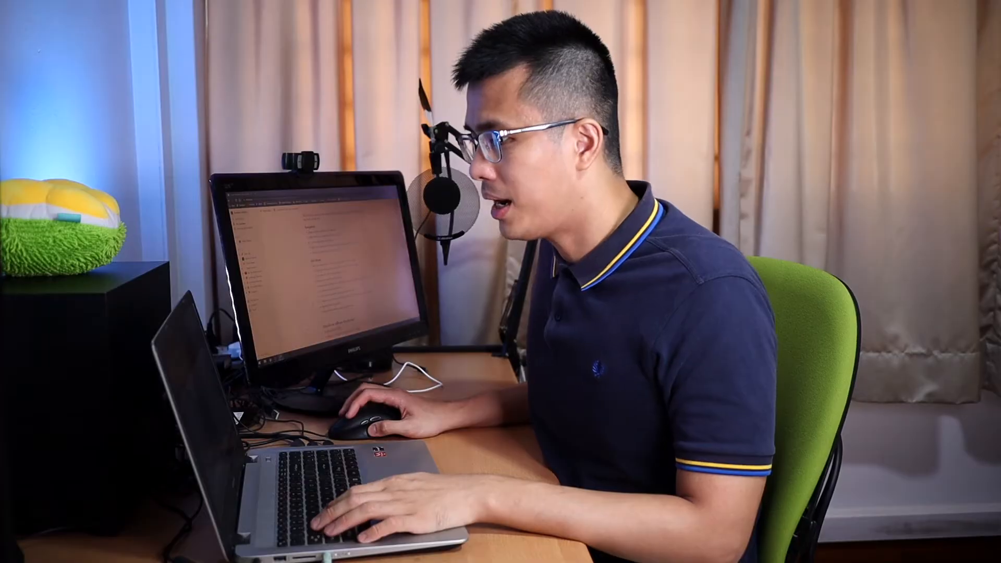